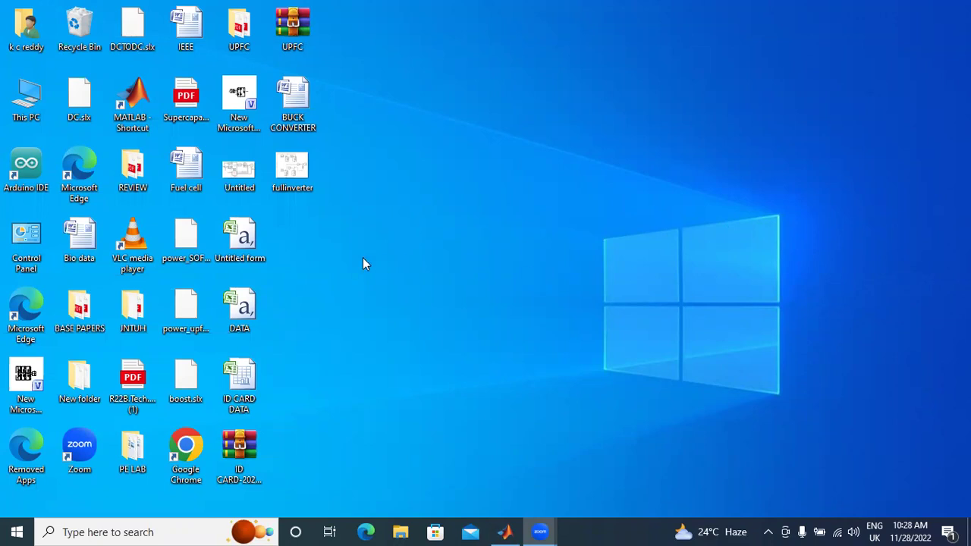
Launch Google Chrome from its desktop icon
{"action": "left_click", "coordinate": [203, 441]}
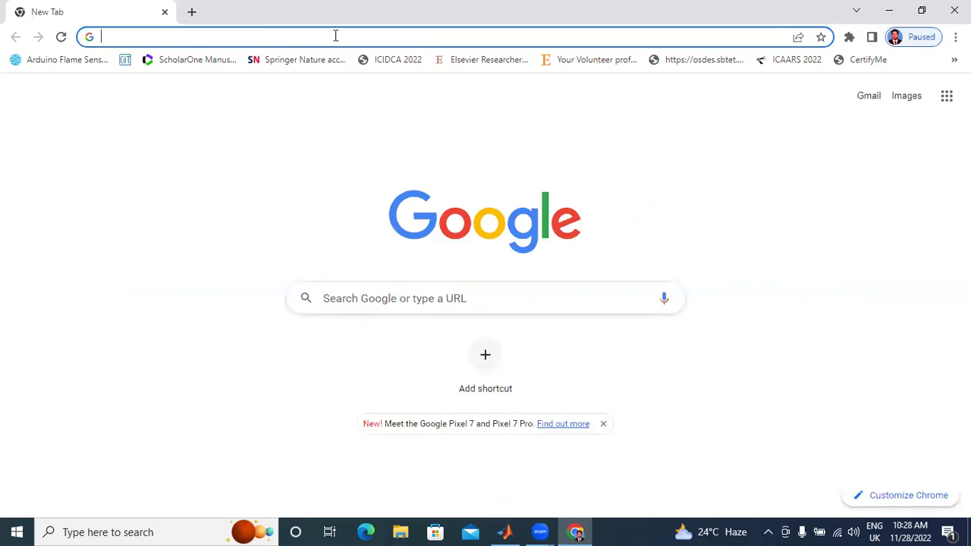
Search Google for 'scopus' and open the official Scopus website from the results
{"action": "type", "text": "sc"}
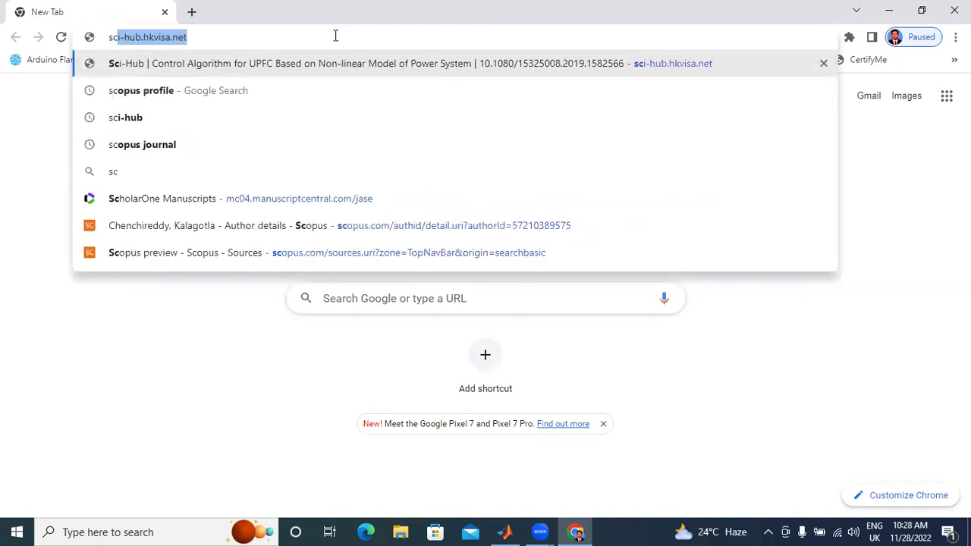
{"action": "type", "text": "op"}
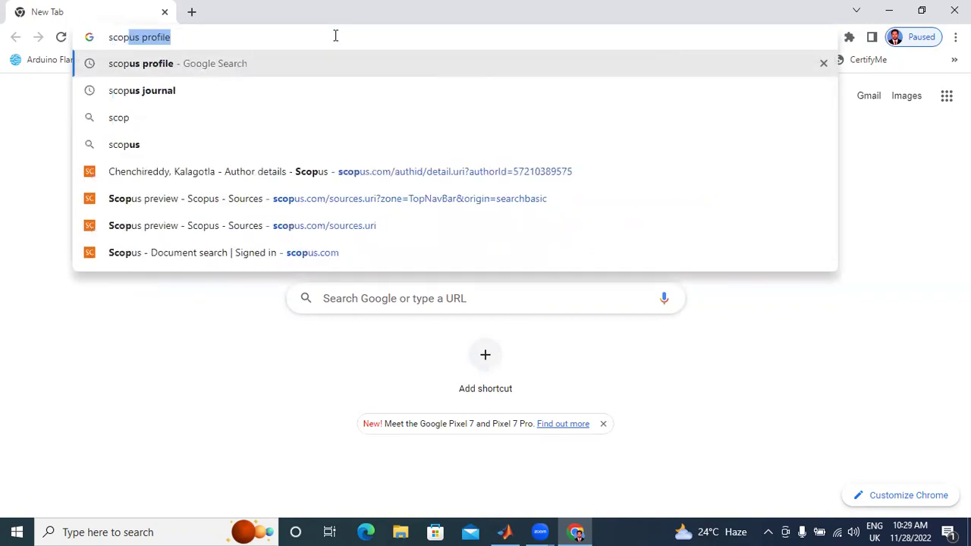
{"action": "type", "text": "us"}
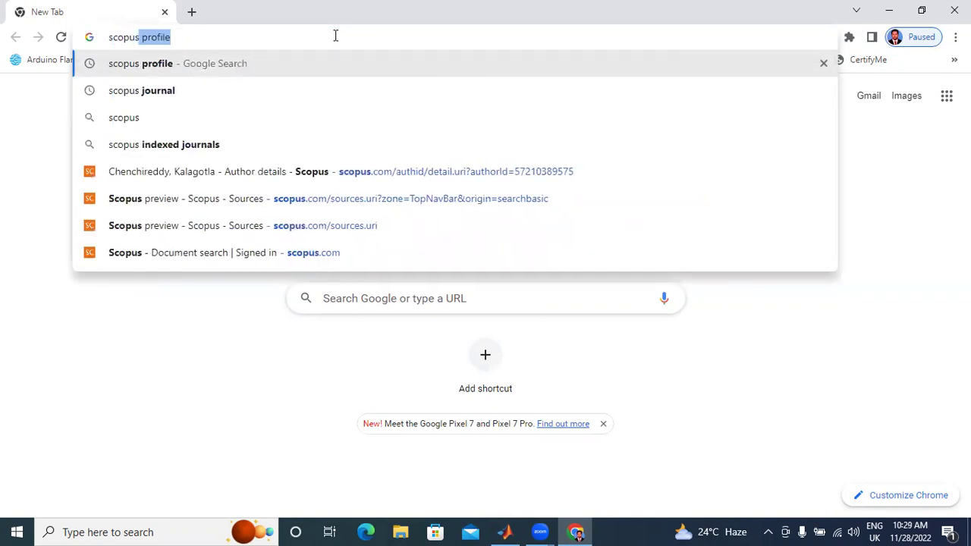
{"action": "key", "text": "BackSpace"}
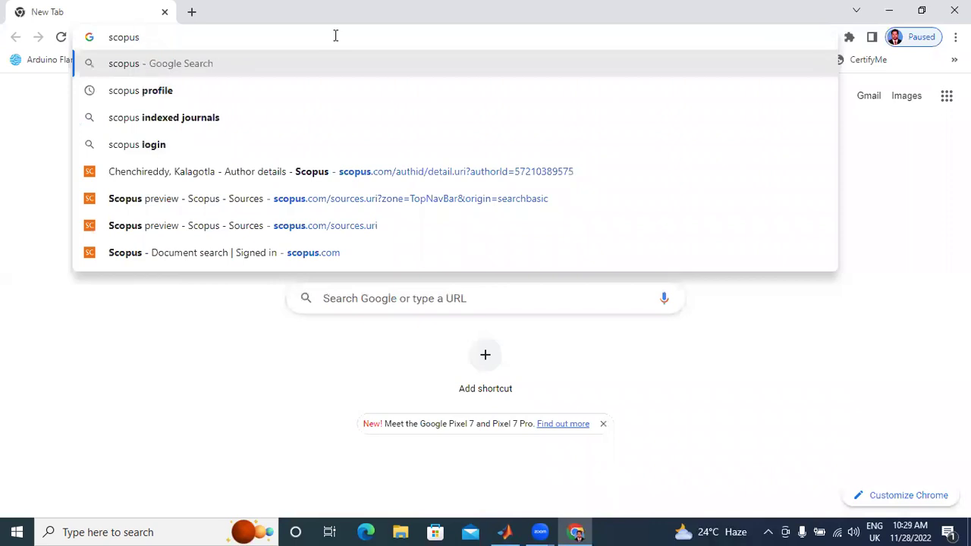
{"action": "key", "text": "Return"}
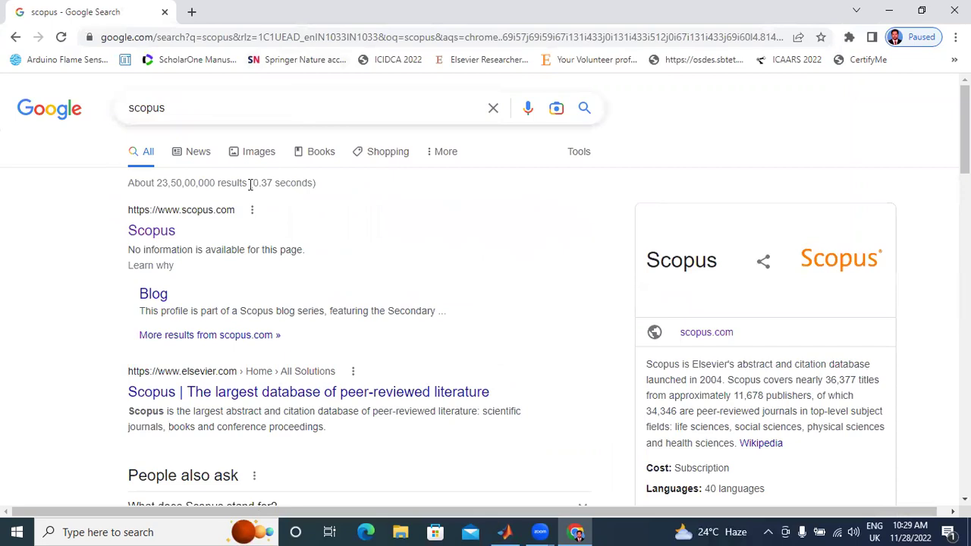
{"action": "left_click", "coordinate": [159, 235]}
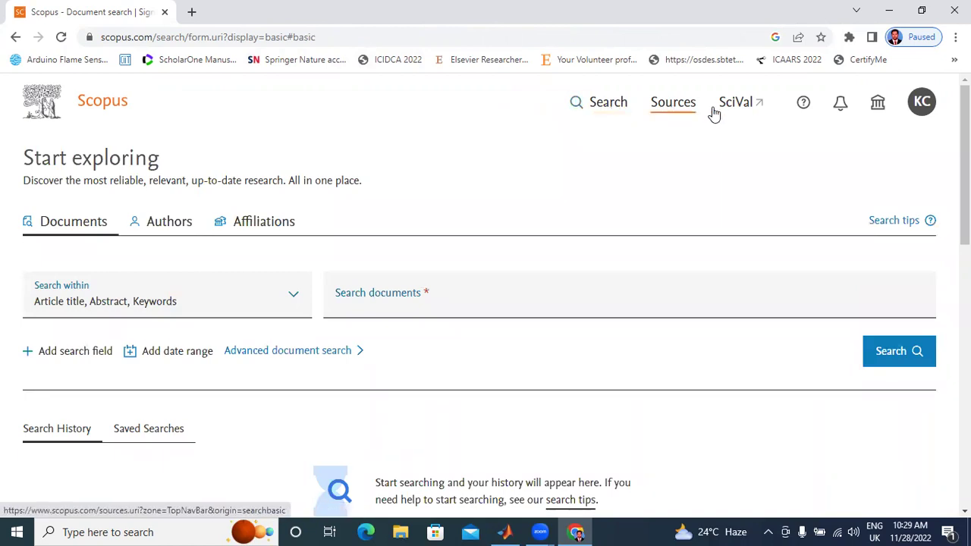
Return to Scopus's main document search page via the top navigation Search link
{"action": "left_click", "coordinate": [609, 114]}
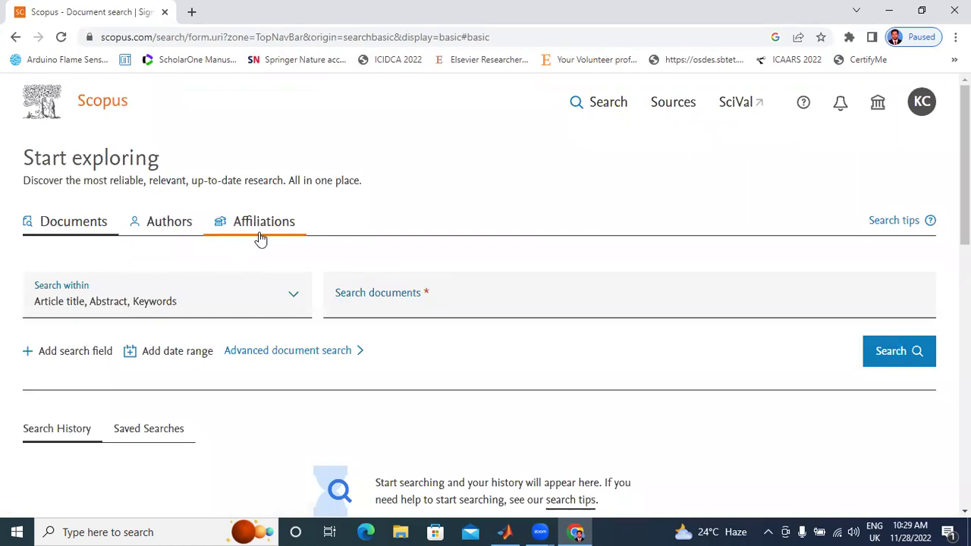
Switch Scopus to author search and add an affiliation field
{"action": "left_click", "coordinate": [170, 234]}
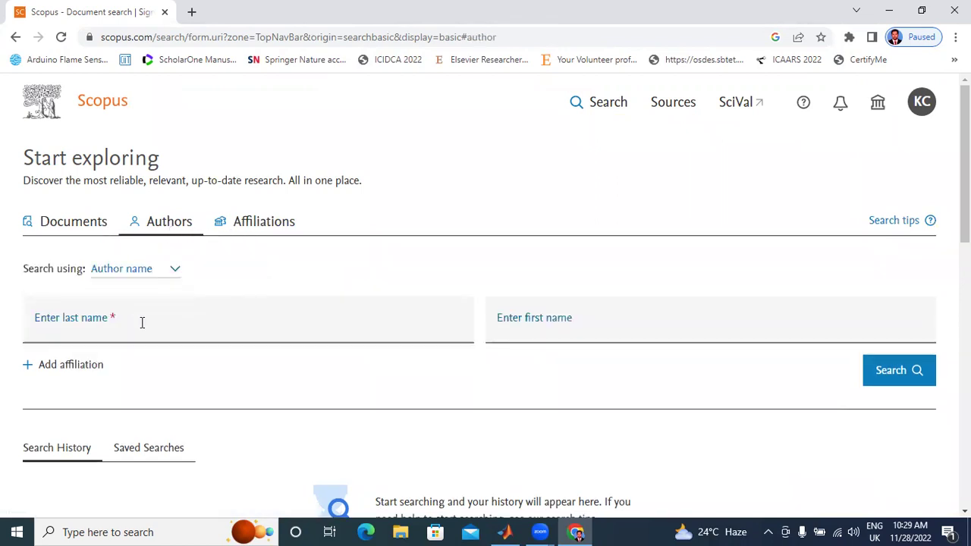
{"action": "scroll", "coordinate": [141, 322], "scroll_direction": "down", "scroll_amount": 1}
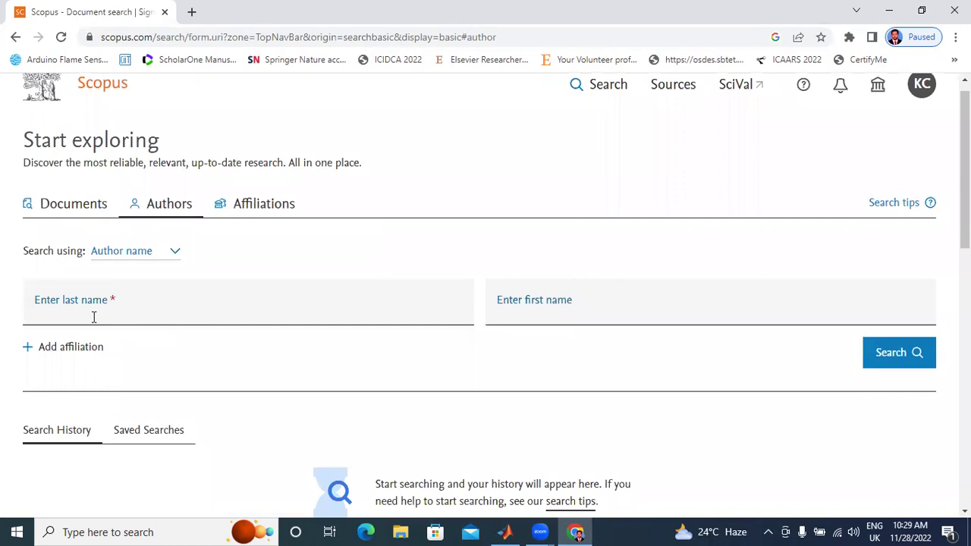
{"action": "left_click", "coordinate": [70, 346]}
{"action": "scroll", "coordinate": [134, 321], "scroll_direction": "down", "scroll_amount": 3}
{"action": "scroll", "coordinate": [125, 288], "scroll_direction": "up", "scroll_amount": 3}
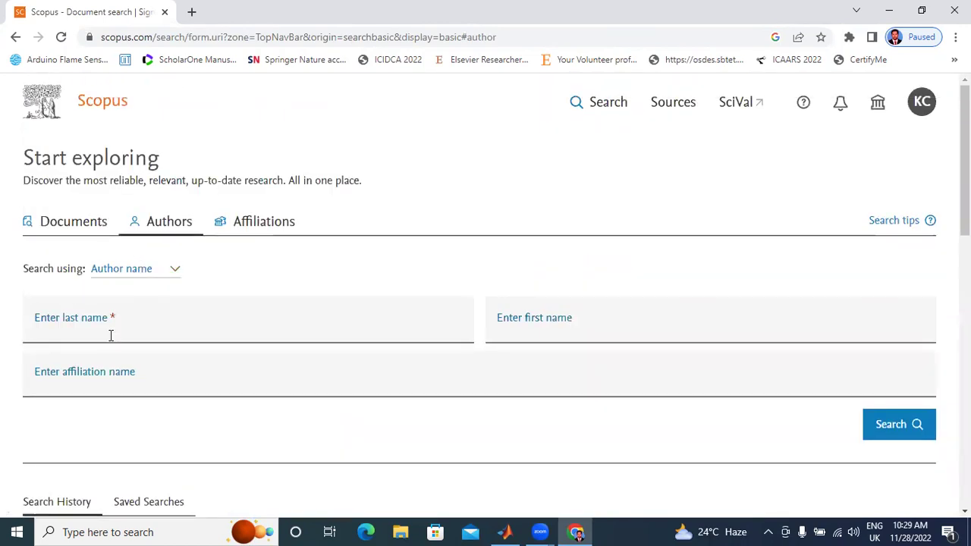
Search for the author with last name Chenchireddy and first name Kalagotla
{"action": "left_click", "coordinate": [111, 336]}
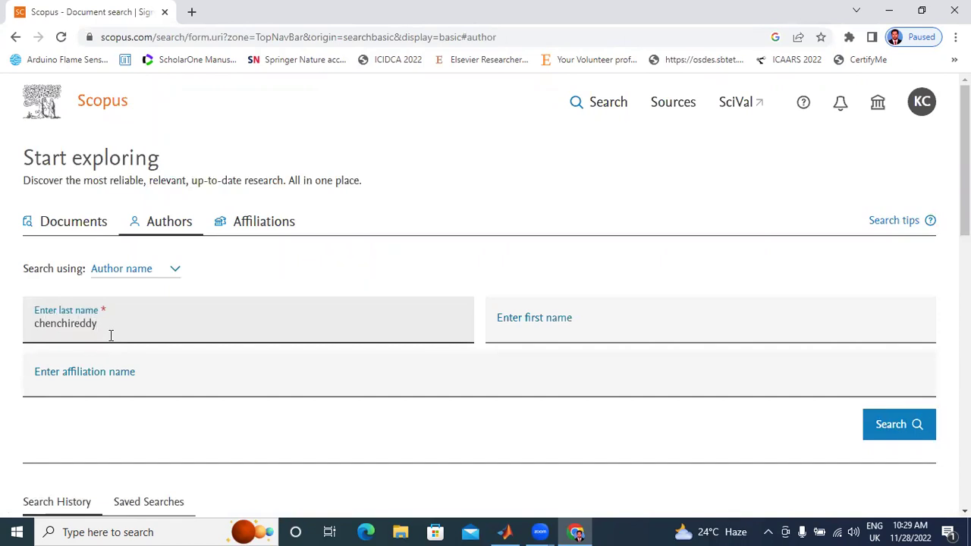
{"action": "key", "text": "Tab"}
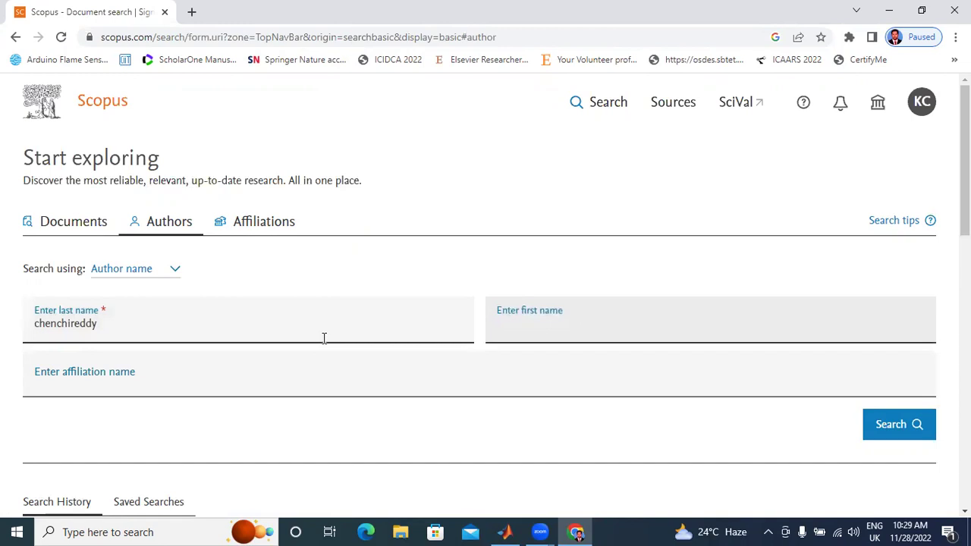
{"action": "left_click", "coordinate": [321, 338]}
{"action": "key", "text": "Tab"}
{"action": "type", "text": "lagotl"}
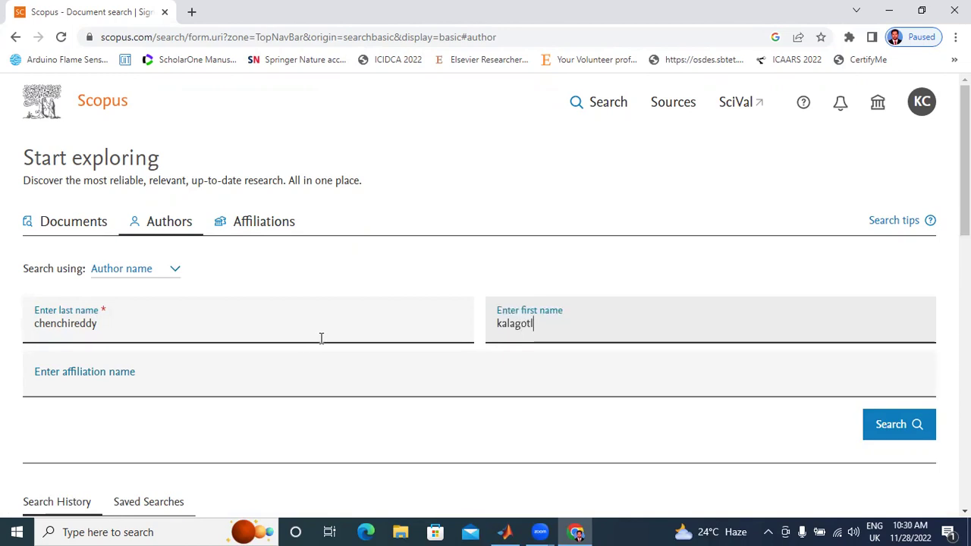
{"action": "type", "text": "a"}
{"action": "left_click", "coordinate": [893, 440]}
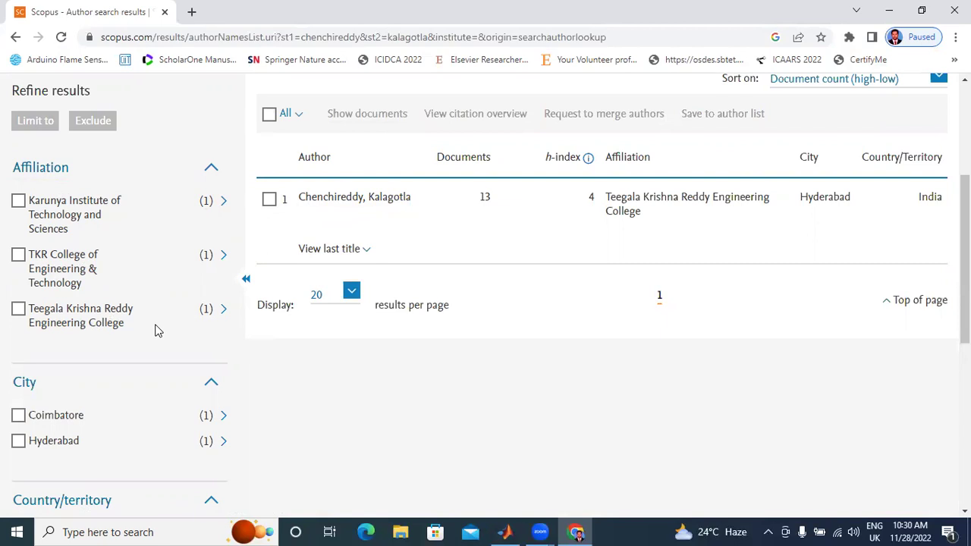
{"action": "scroll", "coordinate": [182, 327], "scroll_direction": "up", "scroll_amount": 3}
{"action": "scroll", "coordinate": [228, 310], "scroll_direction": "down", "scroll_amount": 1}
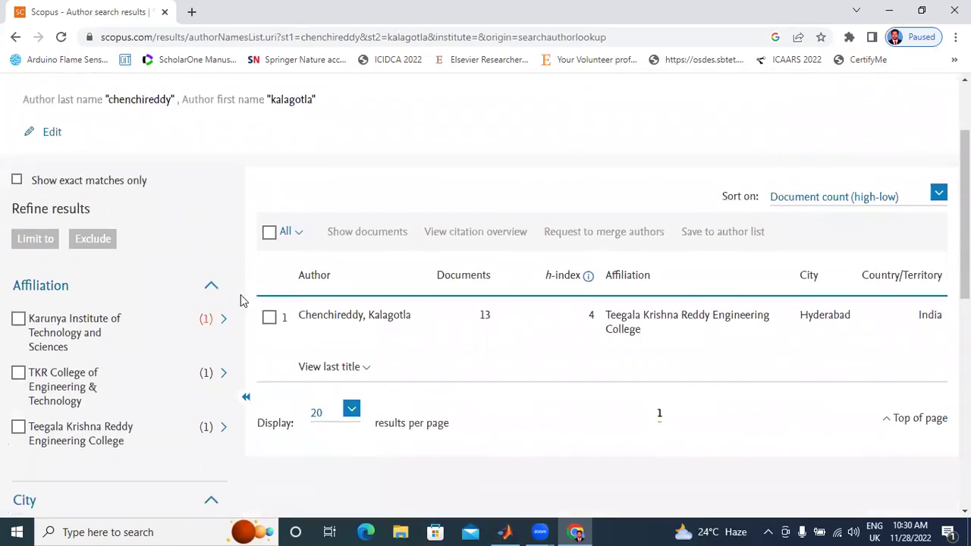
{"action": "left_click", "coordinate": [270, 232]}
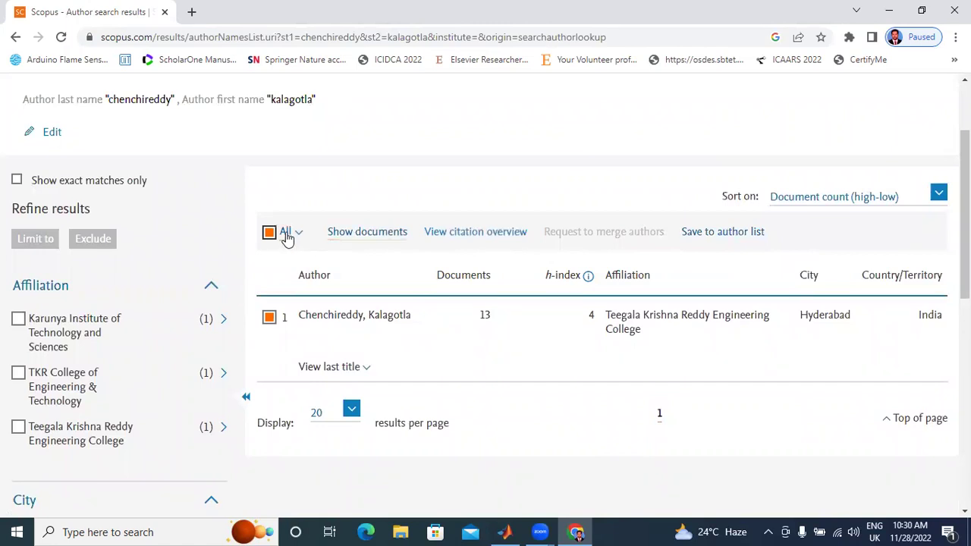
{"action": "left_click", "coordinate": [346, 239]}
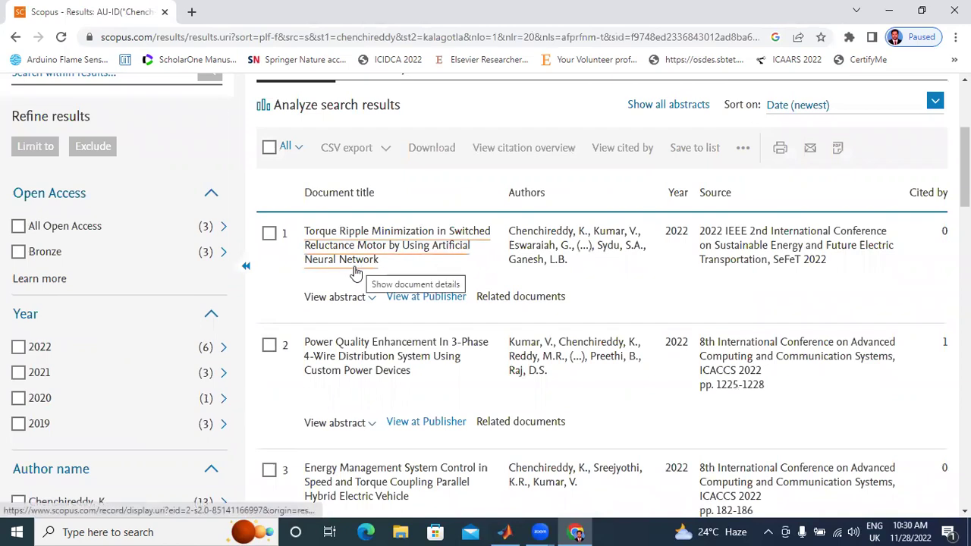
{"action": "left_click", "coordinate": [416, 266]}
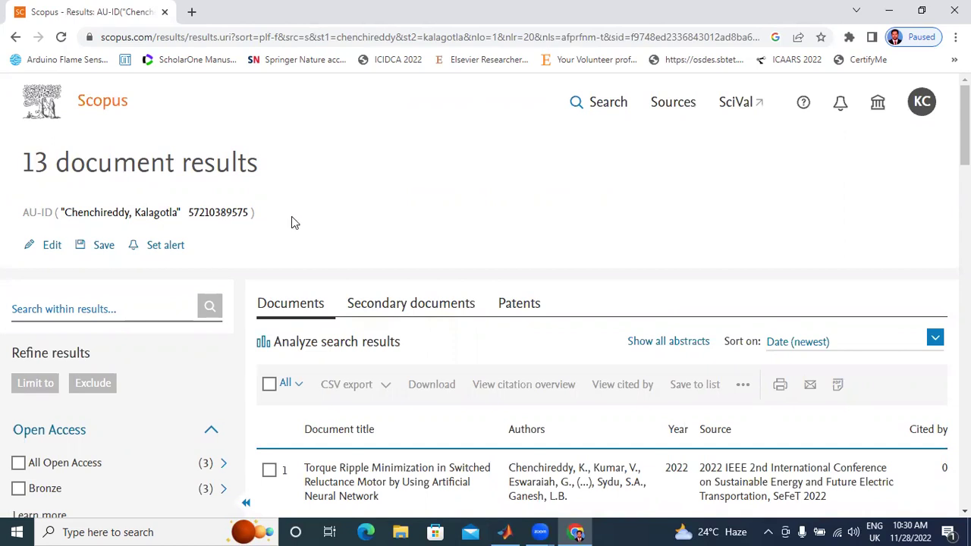
{"action": "scroll", "coordinate": [280, 220], "scroll_direction": "down", "scroll_amount": 3}
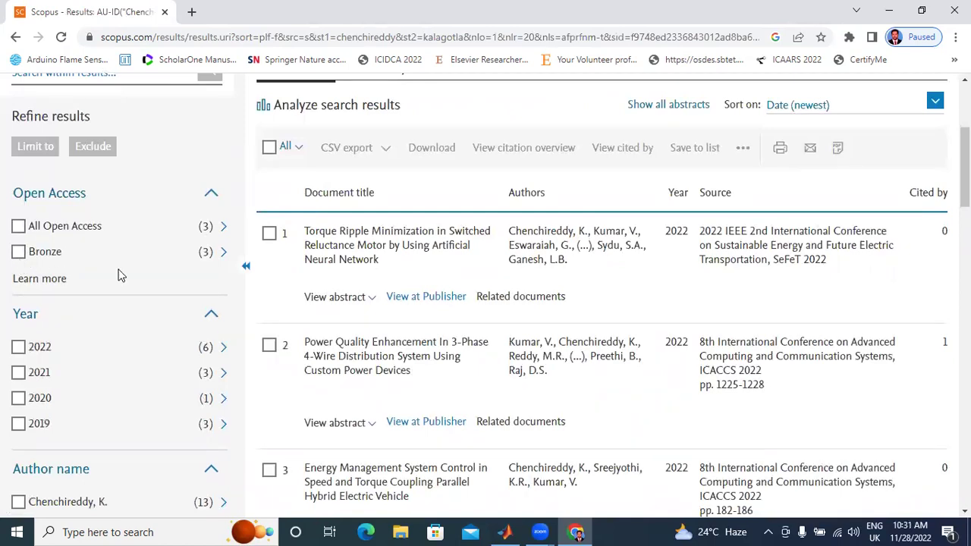
{"action": "scroll", "coordinate": [114, 286], "scroll_direction": "down", "scroll_amount": 1}
{"action": "scroll", "coordinate": [113, 286], "scroll_direction": "down", "scroll_amount": 3}
{"action": "scroll", "coordinate": [66, 227], "scroll_direction": "up", "scroll_amount": 2}
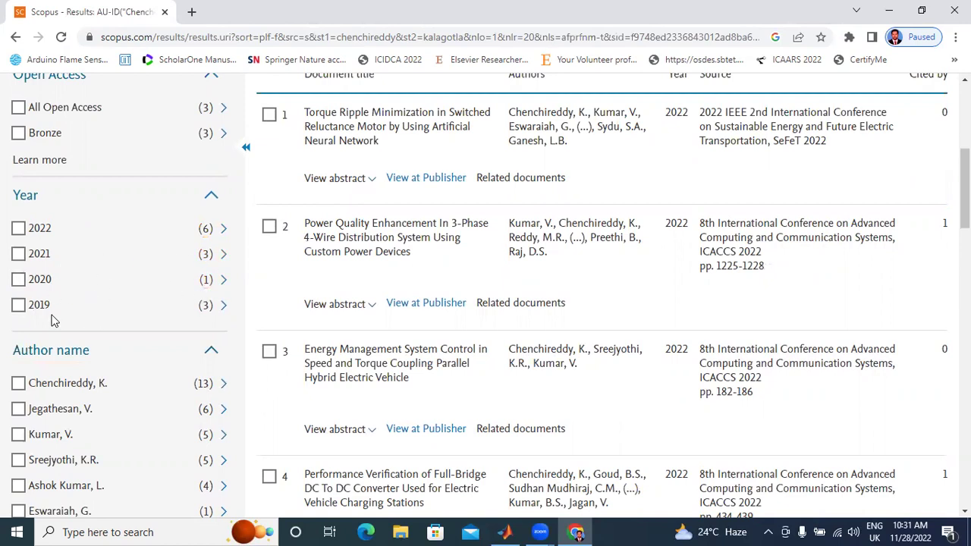
{"action": "scroll", "coordinate": [250, 308], "scroll_direction": "down", "scroll_amount": 3}
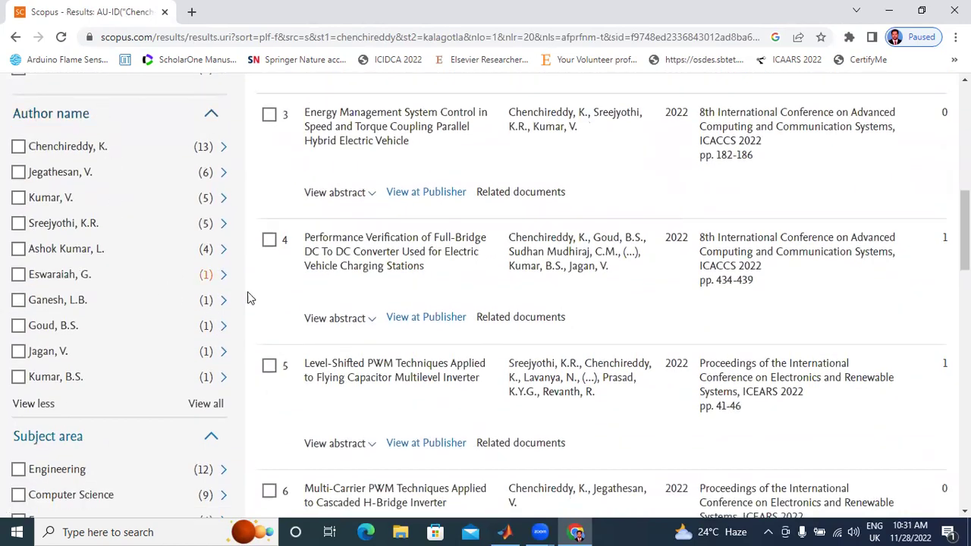
{"action": "scroll", "coordinate": [258, 297], "scroll_direction": "up", "scroll_amount": 5}
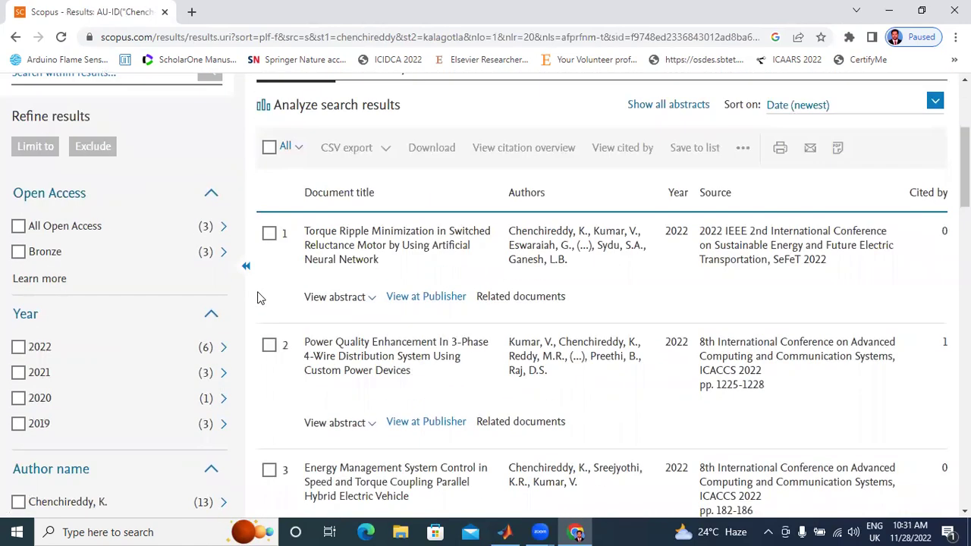
Select all 13 results, preview them in the Document Download Manager, then close it
{"action": "left_click", "coordinate": [269, 149]}
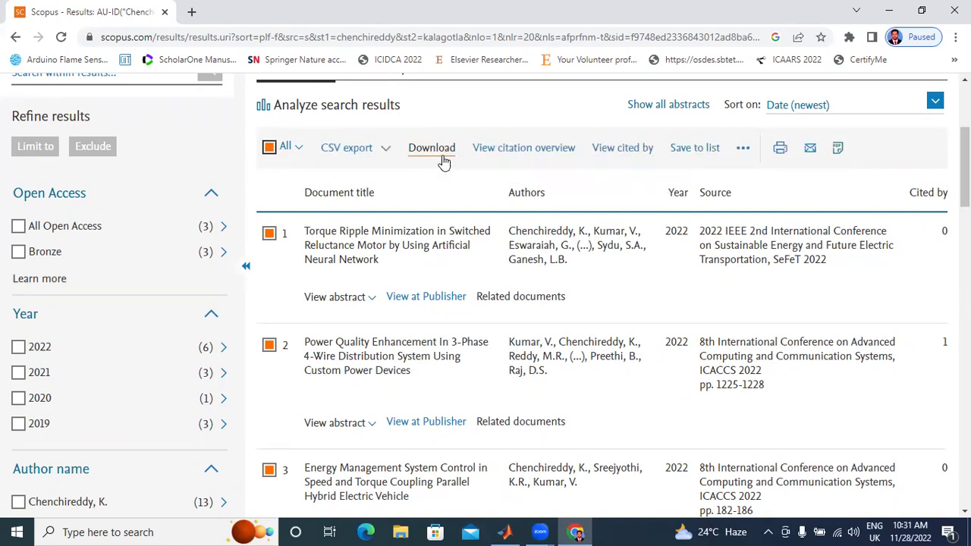
{"action": "left_click", "coordinate": [443, 160]}
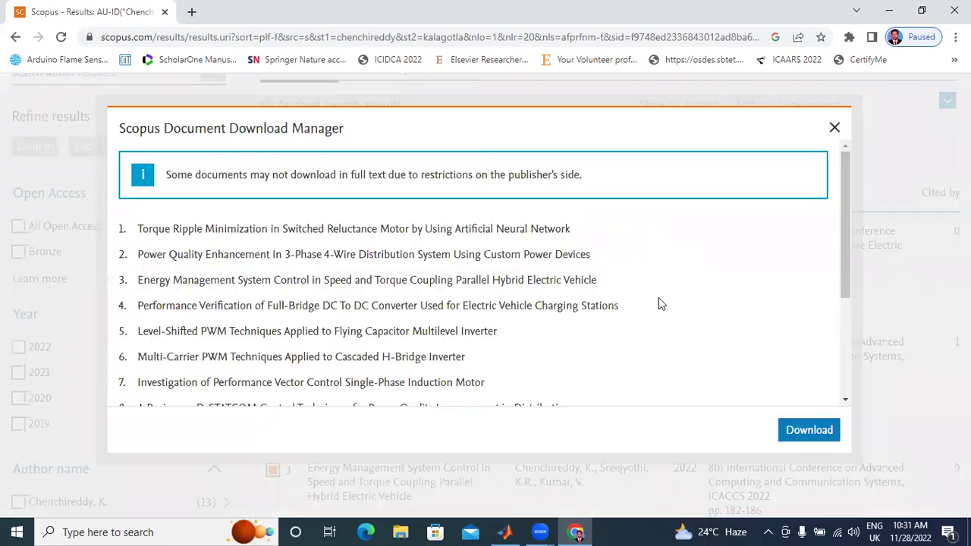
{"action": "scroll", "coordinate": [574, 299], "scroll_direction": "down", "scroll_amount": 3}
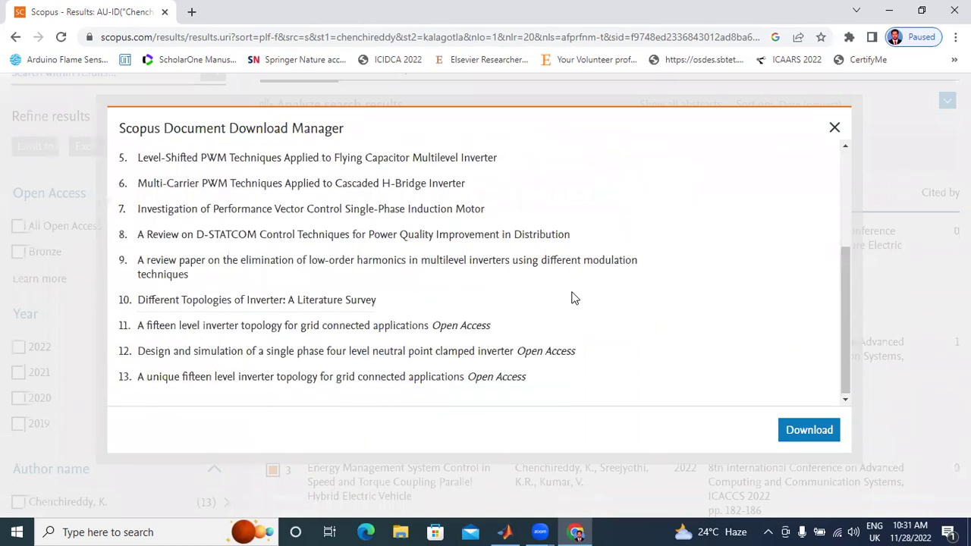
{"action": "left_click", "coordinate": [835, 130]}
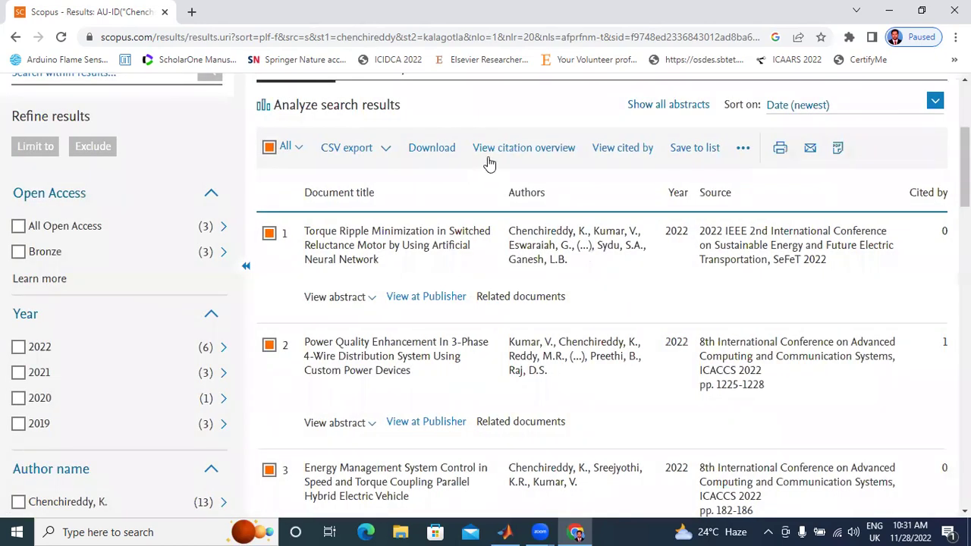
Open the export settings, briefly trying Mendeley before settling on CSV format
{"action": "left_click", "coordinate": [377, 157]}
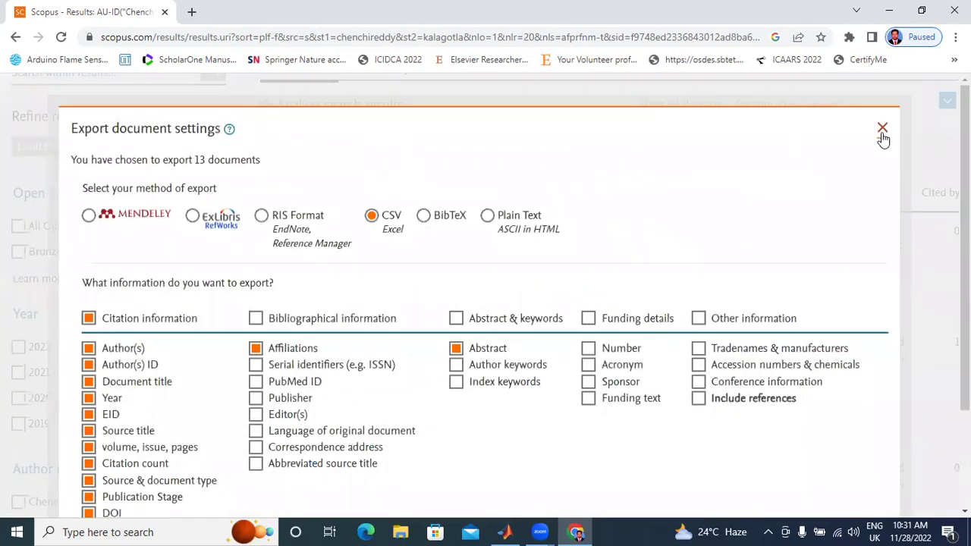
{"action": "left_click", "coordinate": [882, 129]}
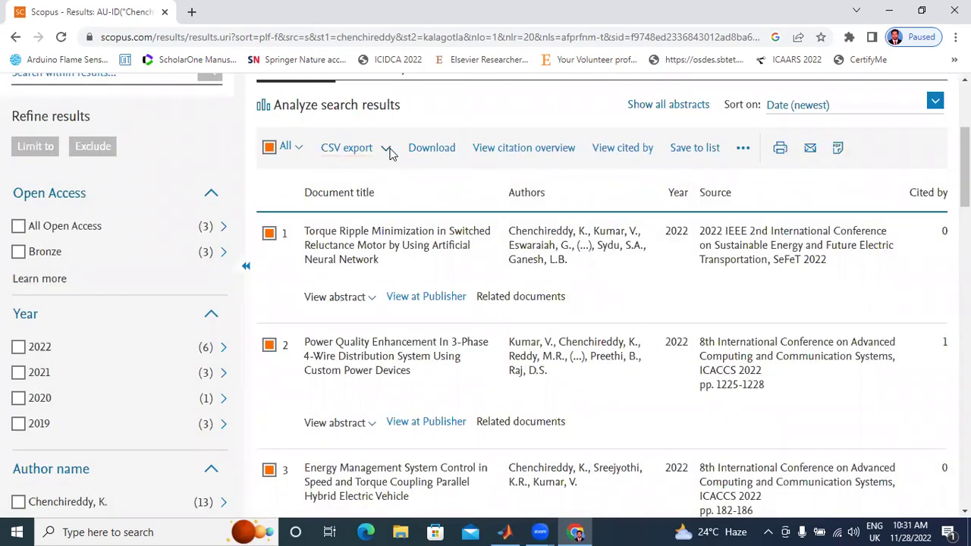
{"action": "left_click", "coordinate": [388, 150]}
{"action": "scroll", "coordinate": [425, 240], "scroll_direction": "down", "scroll_amount": 2}
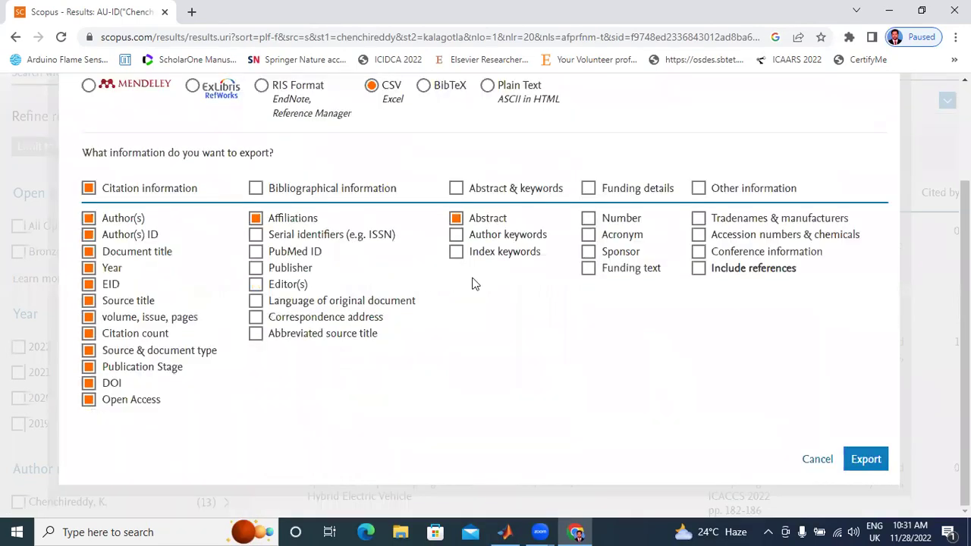
{"action": "scroll", "coordinate": [472, 283], "scroll_direction": "up", "scroll_amount": 2}
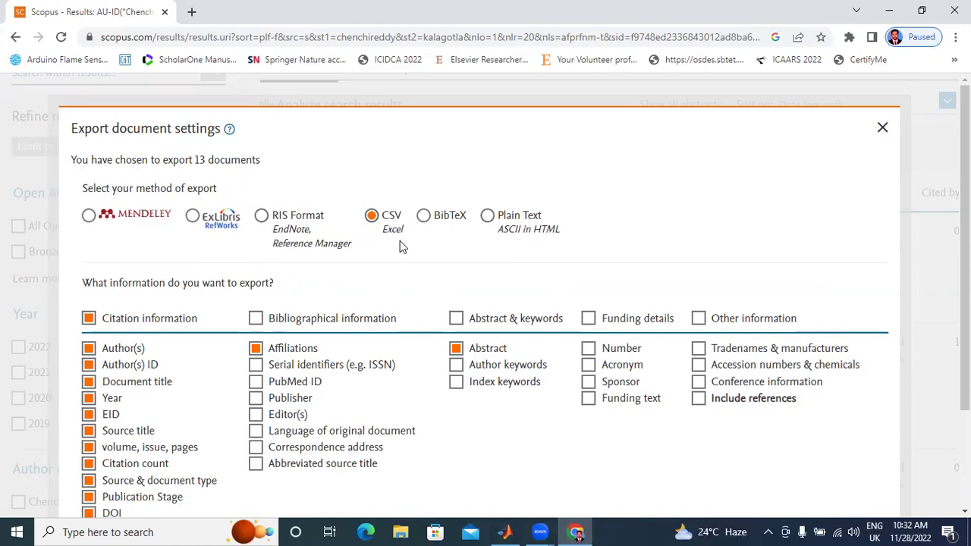
{"action": "left_click", "coordinate": [122, 217]}
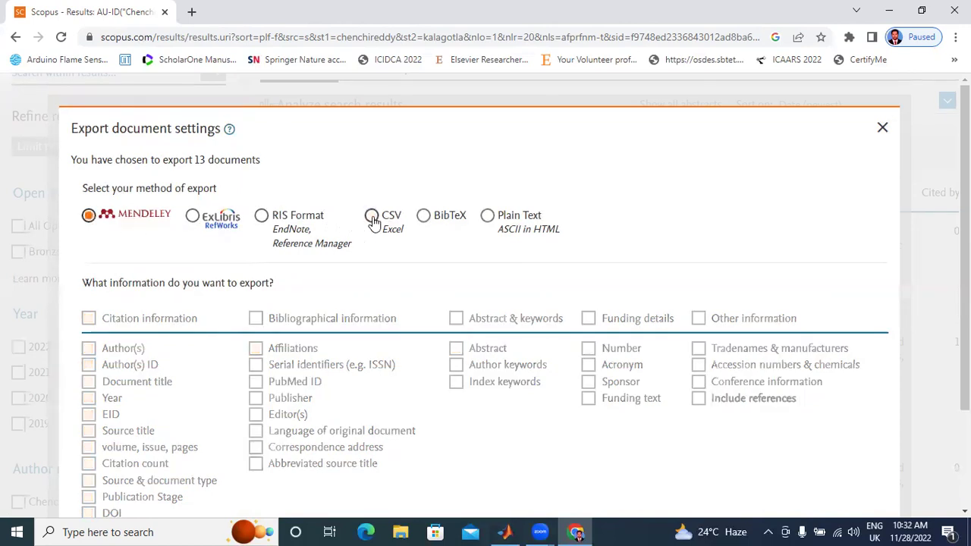
{"action": "left_click", "coordinate": [372, 216]}
{"action": "scroll", "coordinate": [389, 266], "scroll_direction": "down", "scroll_amount": 2}
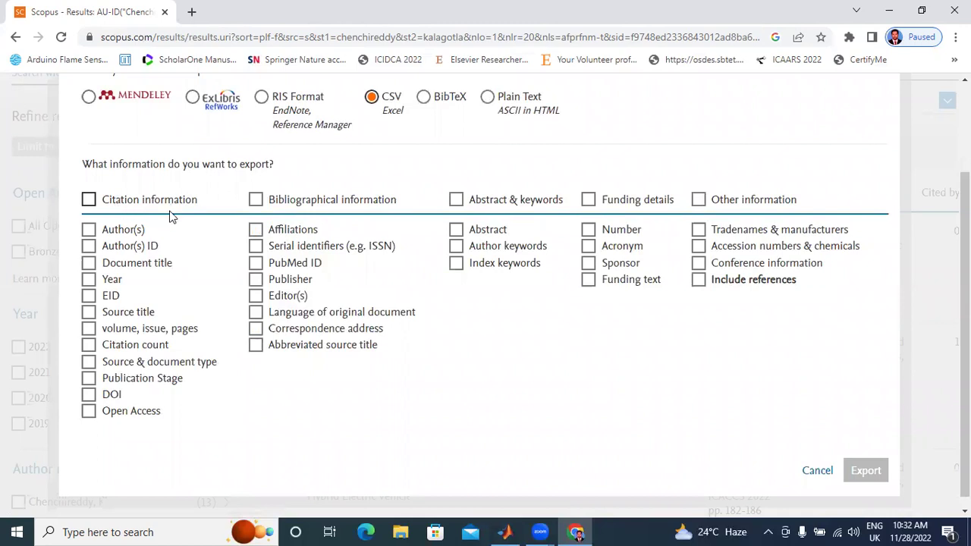
Include author names and IDs, source title, volume/issue/pages, citation counts, document type, DOI and open access
{"action": "left_click", "coordinate": [88, 236]}
{"action": "left_click", "coordinate": [88, 232]}
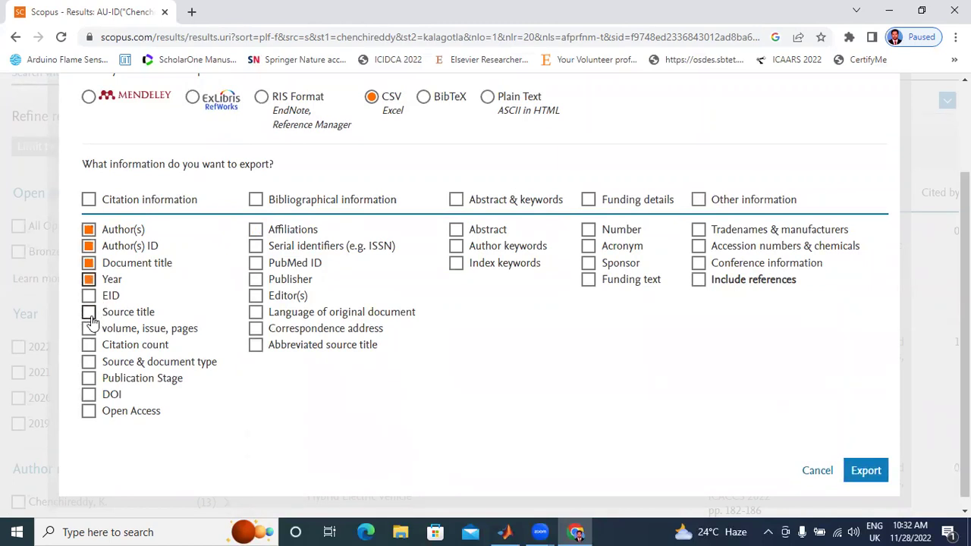
{"action": "left_click", "coordinate": [89, 316]}
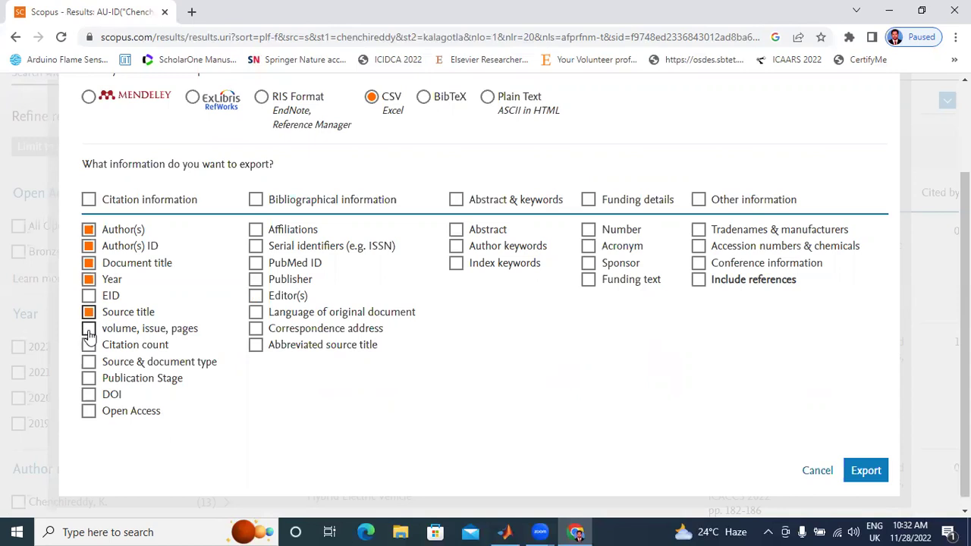
{"action": "left_click", "coordinate": [89, 331]}
{"action": "left_click", "coordinate": [89, 346]}
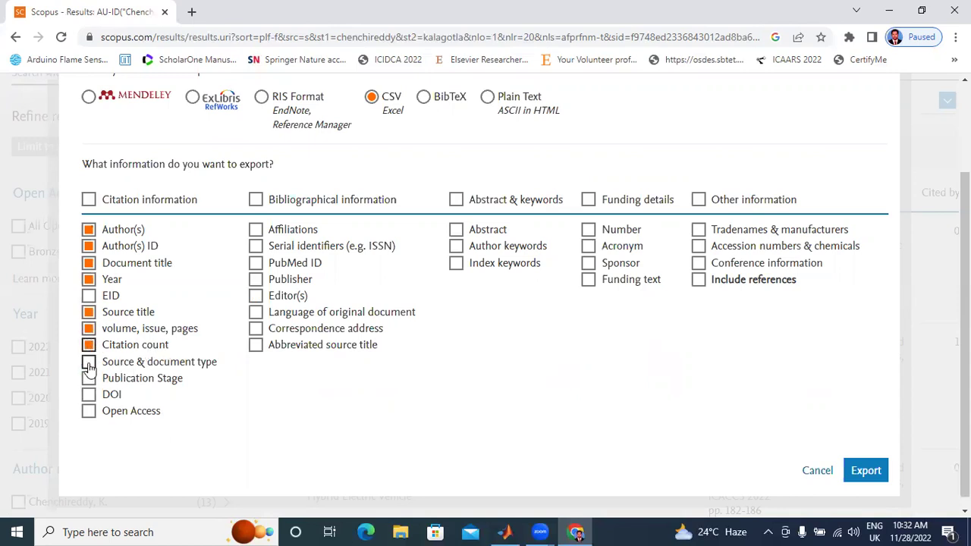
{"action": "left_click", "coordinate": [88, 364]}
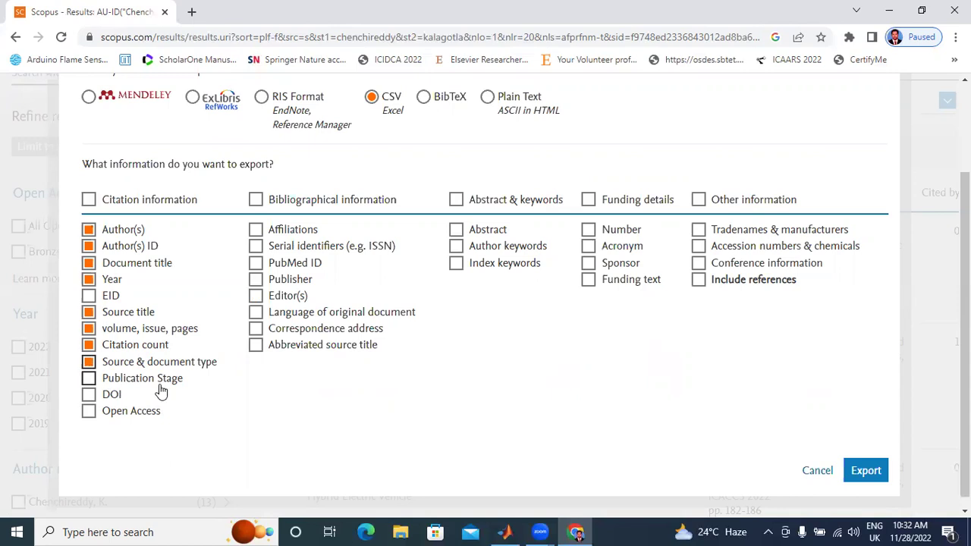
{"action": "left_click", "coordinate": [89, 394]}
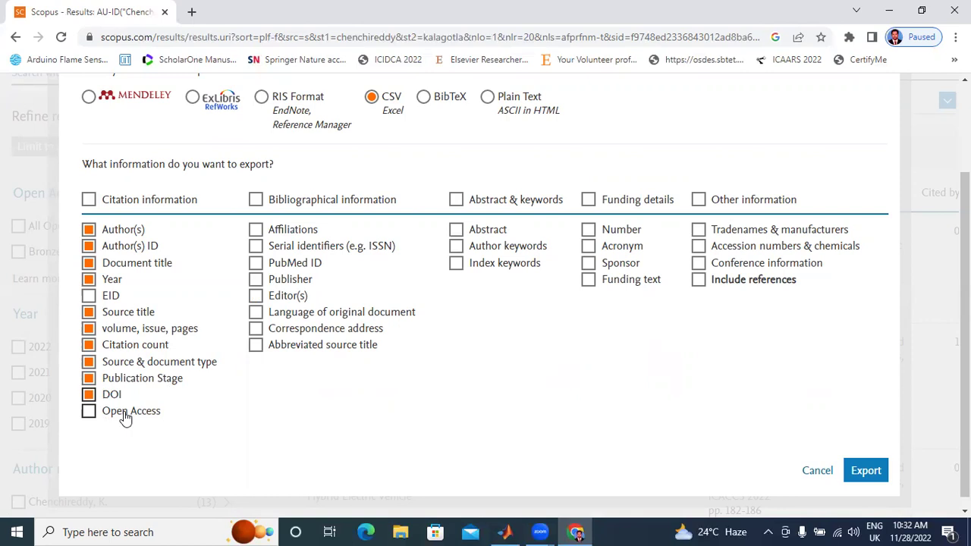
{"action": "left_click", "coordinate": [88, 413]}
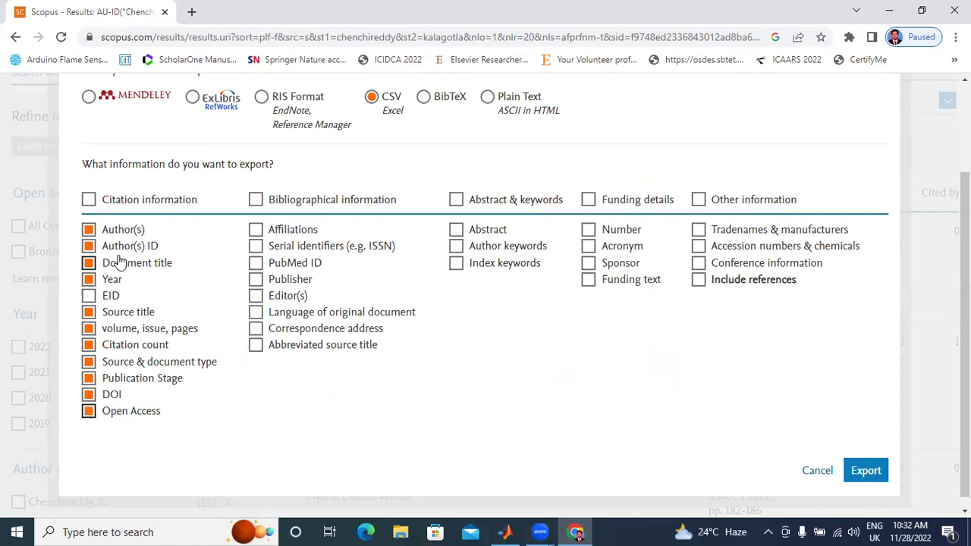
Add affiliations, serial identifiers (ISSN), publisher and conference information to the CSV export
{"action": "left_click", "coordinate": [255, 231]}
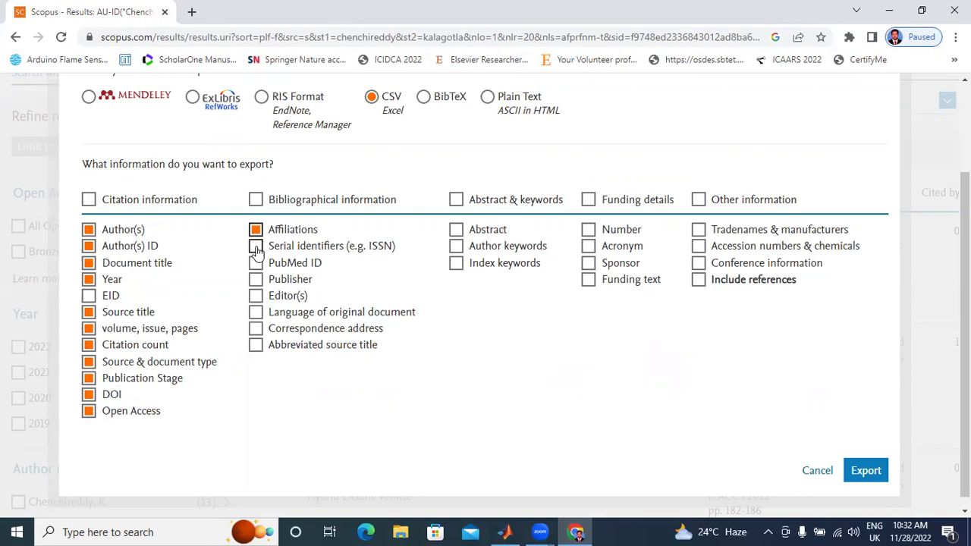
{"action": "left_click", "coordinate": [257, 247]}
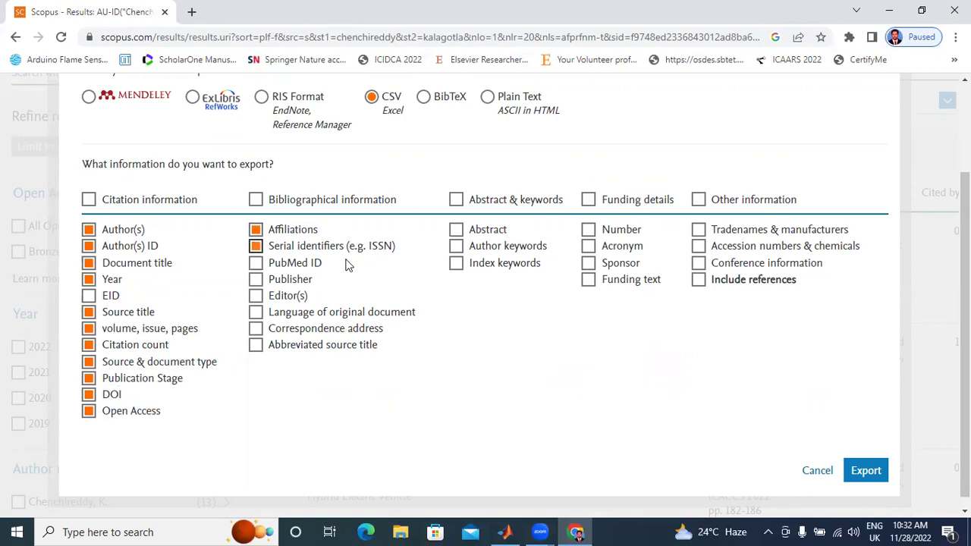
{"action": "left_click", "coordinate": [256, 280]}
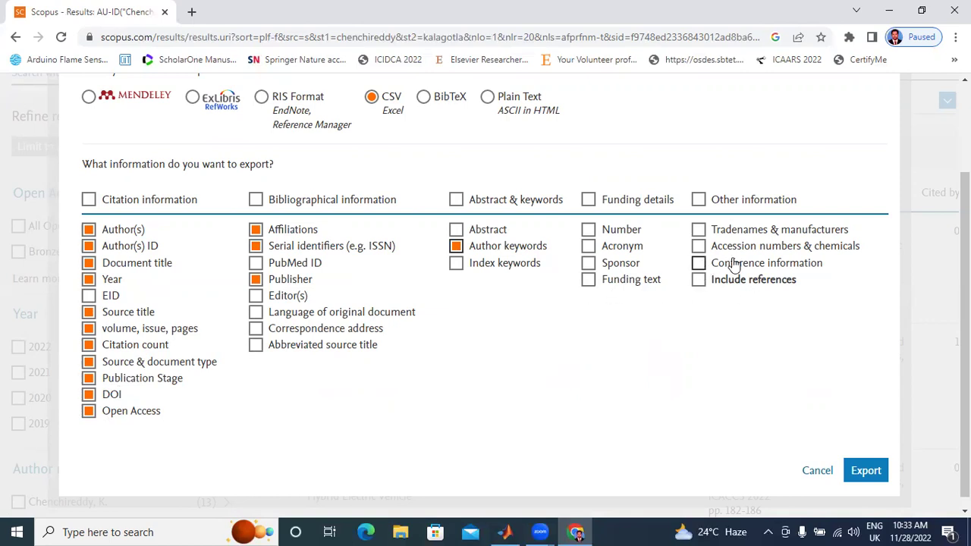
{"action": "left_click", "coordinate": [698, 263]}
{"action": "scroll", "coordinate": [219, 256], "scroll_direction": "up", "scroll_amount": 2}
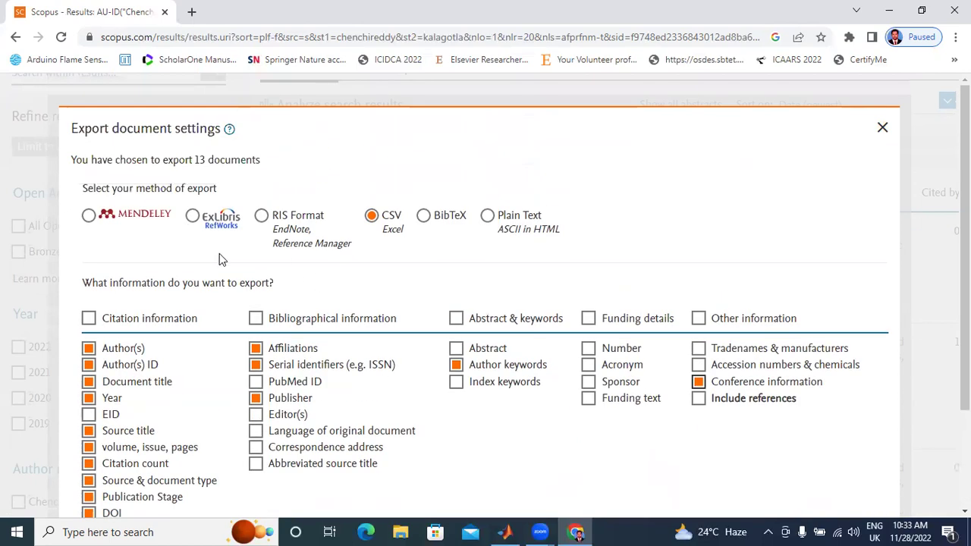
{"action": "scroll", "coordinate": [239, 247], "scroll_direction": "down", "scroll_amount": 2}
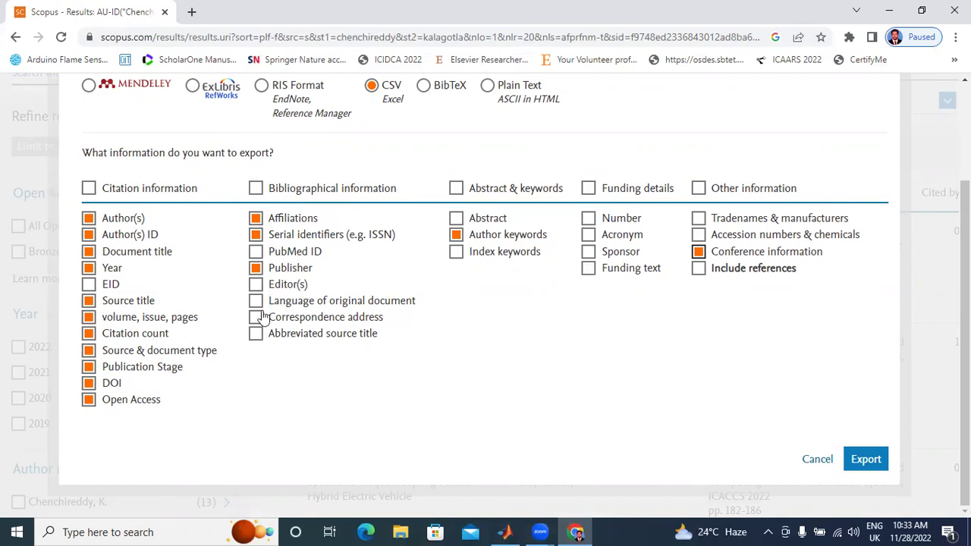
{"action": "scroll", "coordinate": [174, 295], "scroll_direction": "up", "scroll_amount": 1}
{"action": "scroll", "coordinate": [180, 282], "scroll_direction": "up", "scroll_amount": 2}
{"action": "scroll", "coordinate": [126, 288], "scroll_direction": "down", "scroll_amount": 3}
Export the selected documents as scopus.csv and show the downloaded file in its folder
{"action": "left_click", "coordinate": [876, 467]}
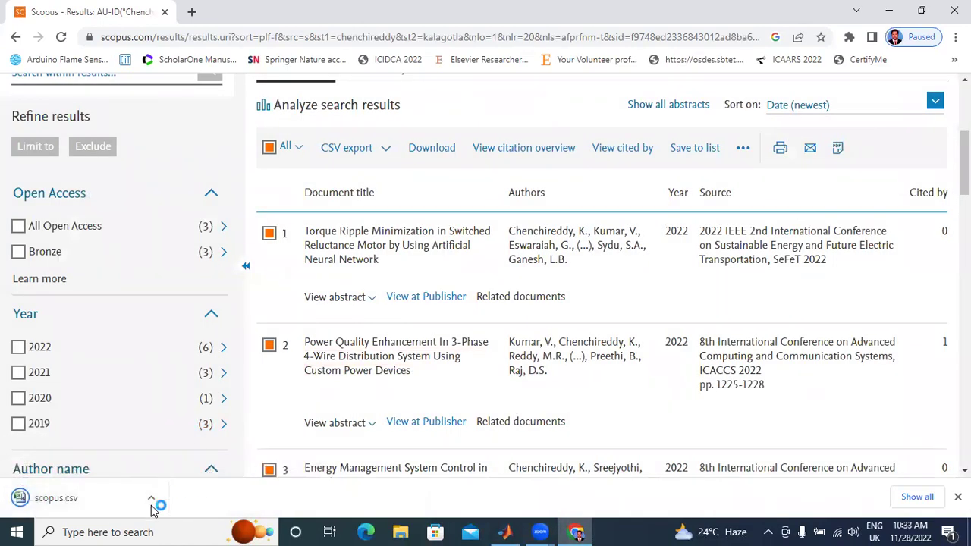
{"action": "left_click", "coordinate": [151, 498]}
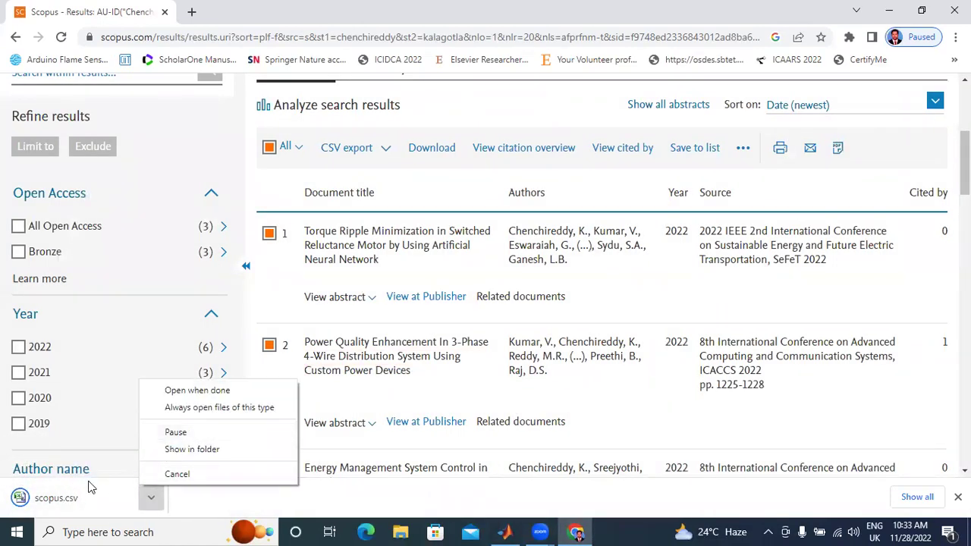
{"action": "left_click", "coordinate": [210, 451]}
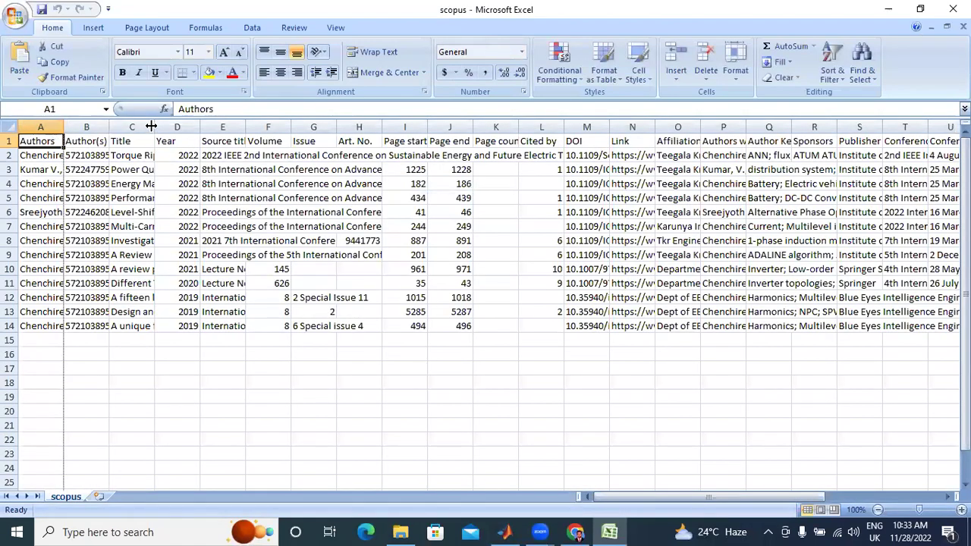
Widen columns A (Authors), B (Author(s) ID) and C (Title) so their contents read fully
{"action": "left_click_drag", "start_coordinate": [62, 129], "coordinate": [283, 126]}
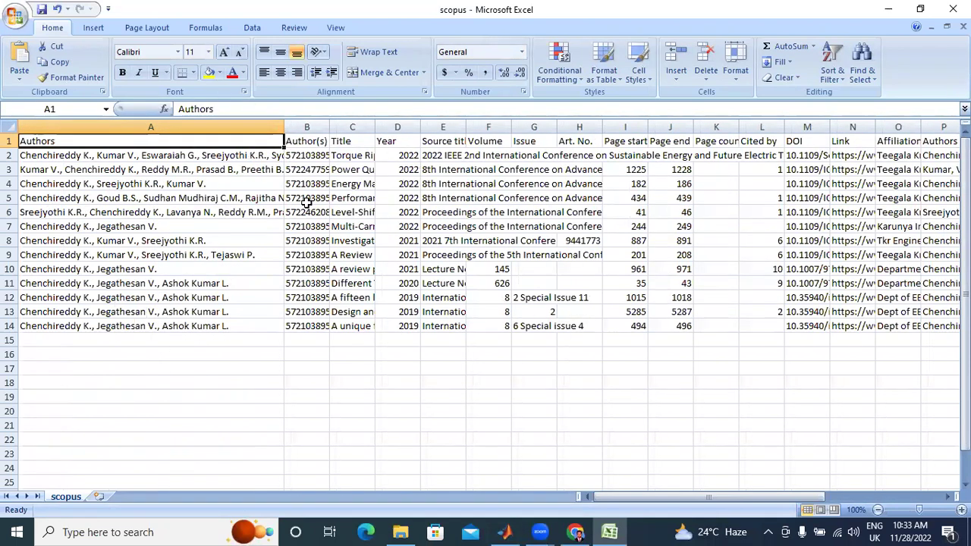
{"action": "left_click_drag", "start_coordinate": [331, 125], "coordinate": [507, 127]}
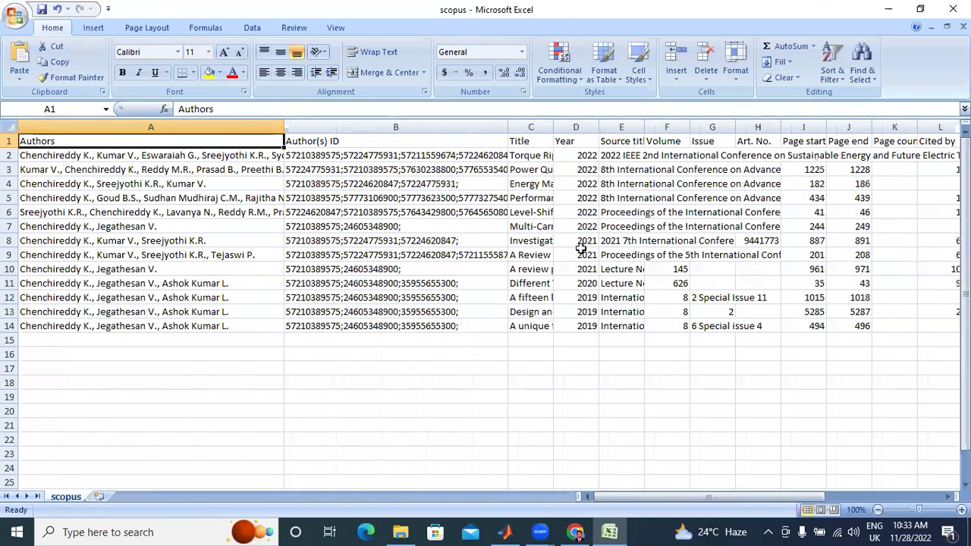
{"action": "left_click_drag", "start_coordinate": [739, 495], "coordinate": [578, 489]}
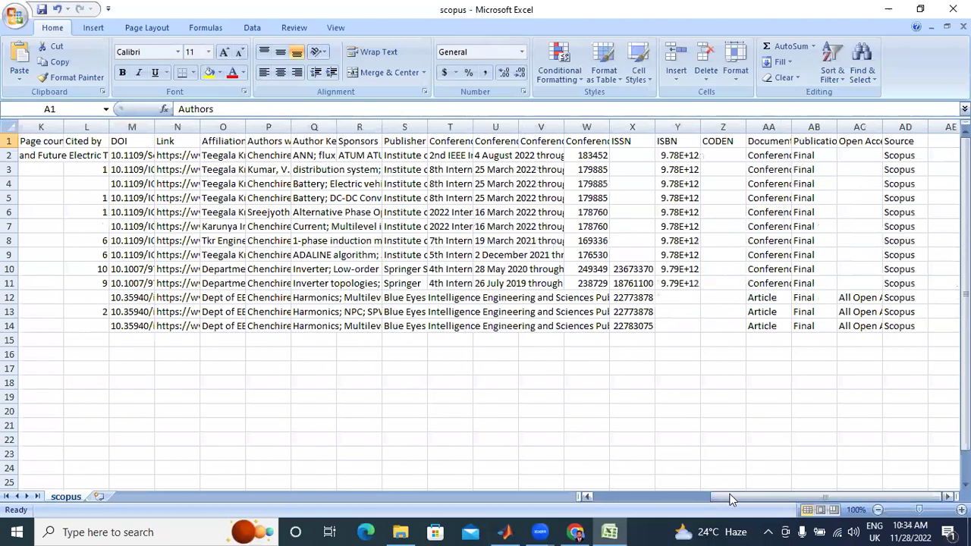
{"action": "key", "text": "ctrl+Home"}
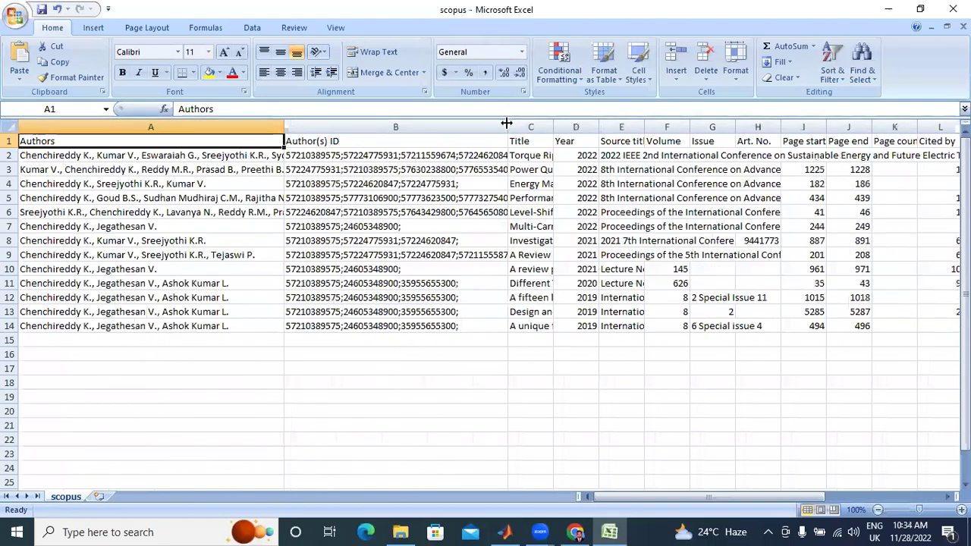
{"action": "left_click_drag", "start_coordinate": [506, 123], "coordinate": [718, 126]}
{"action": "left_click_drag", "start_coordinate": [731, 496], "coordinate": [762, 501]}
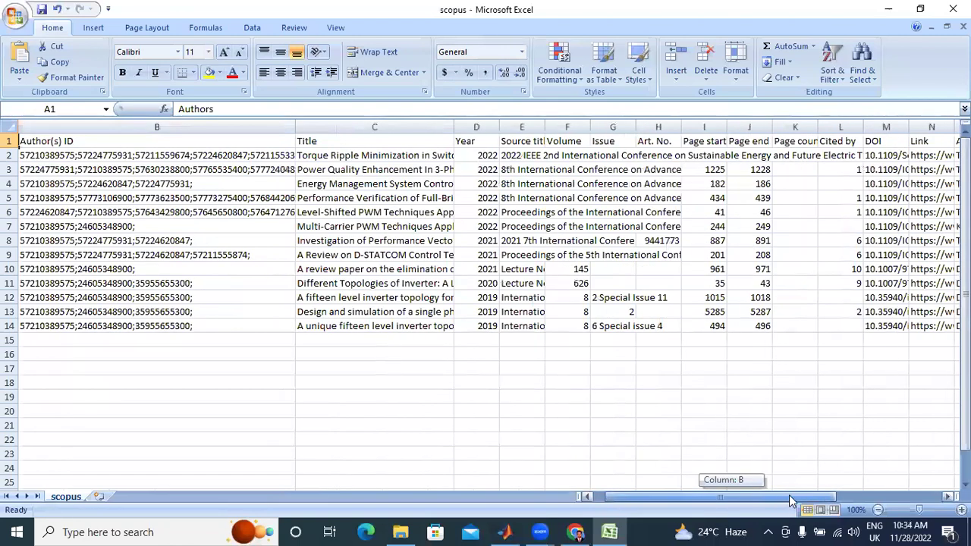
{"action": "left_click_drag", "start_coordinate": [667, 496], "coordinate": [565, 491]}
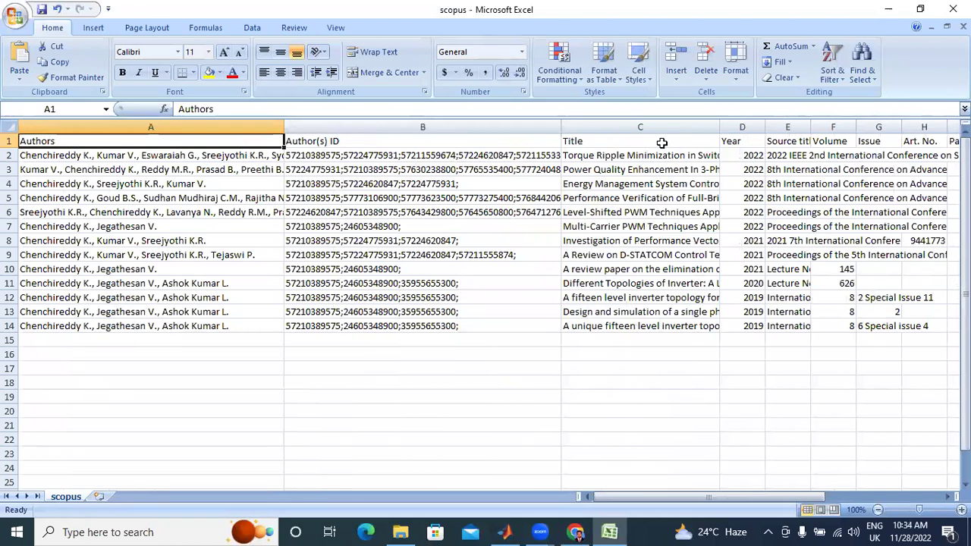
{"action": "left_click_drag", "start_coordinate": [719, 126], "coordinate": [813, 126]}
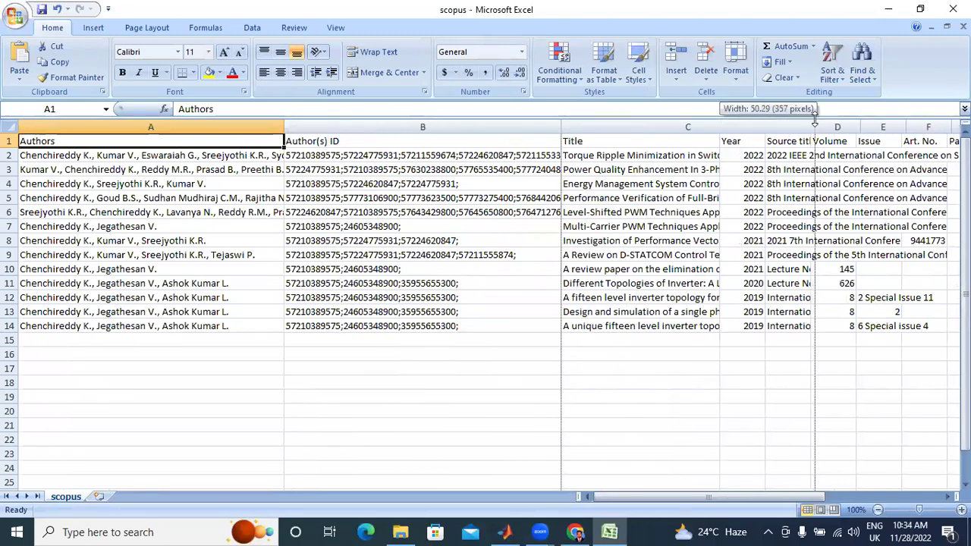
{"action": "left_click_drag", "start_coordinate": [700, 497], "coordinate": [733, 498]}
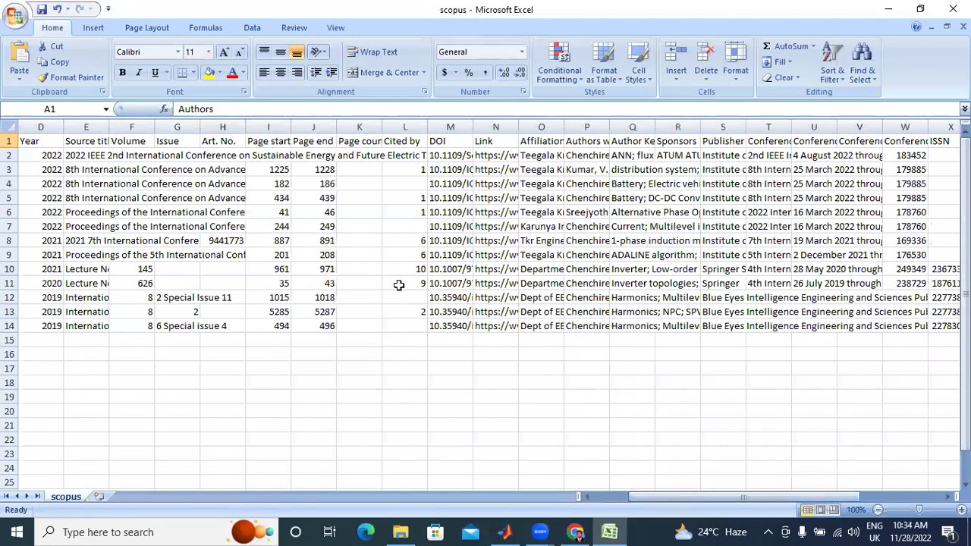
{"action": "left_click_drag", "start_coordinate": [658, 498], "coordinate": [671, 507]}
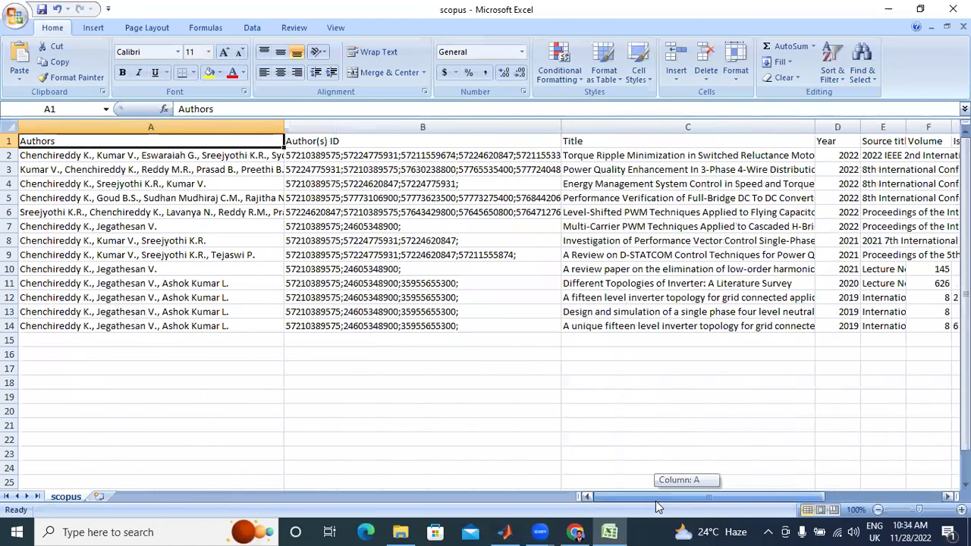
Widen the Source title and Volume columns until full source titles show
{"action": "left_click_drag", "start_coordinate": [670, 506], "coordinate": [671, 507]}
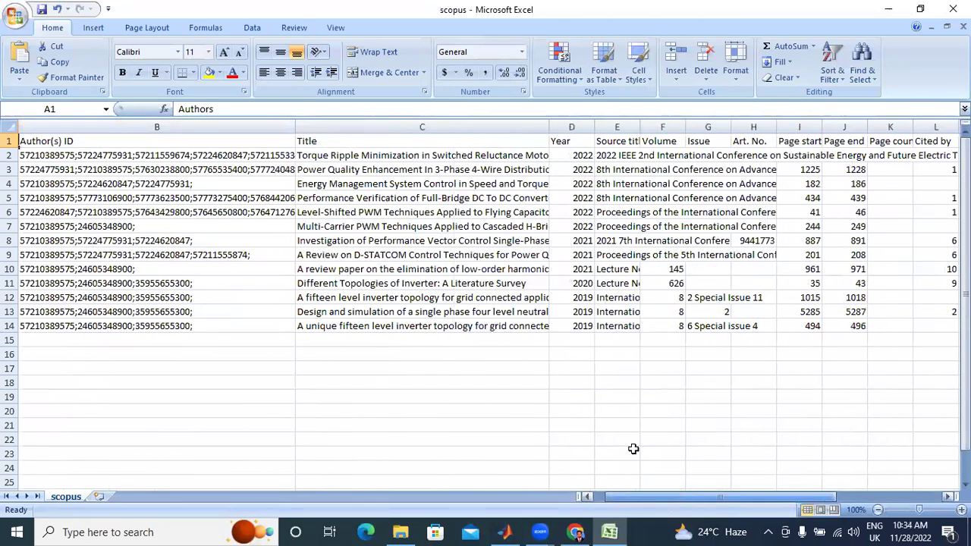
{"action": "left_click", "coordinate": [571, 150]}
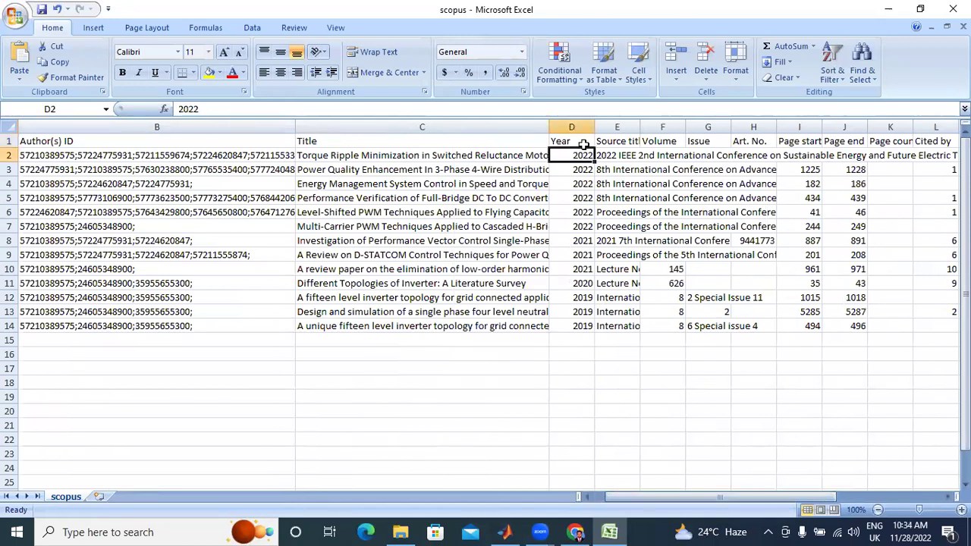
{"action": "key", "text": "Right"}
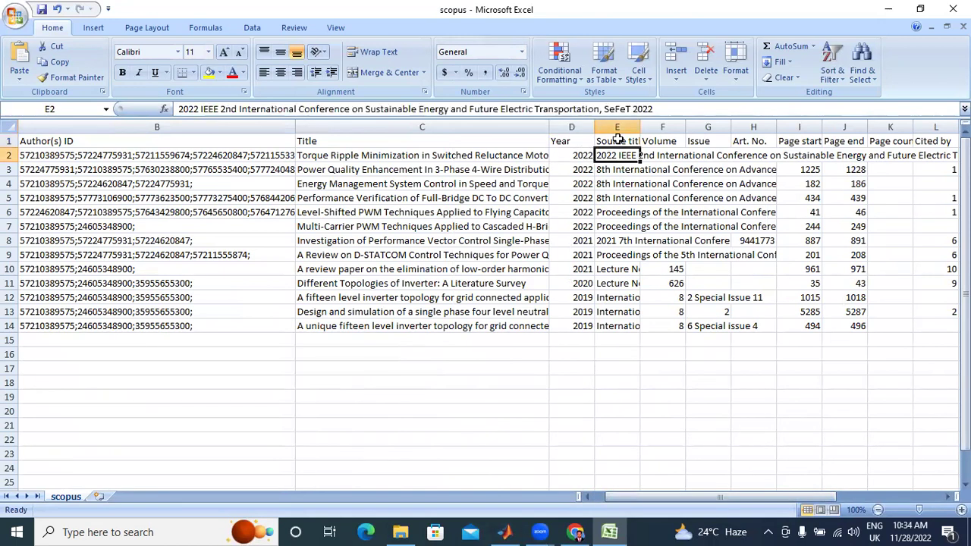
{"action": "left_click_drag", "start_coordinate": [640, 127], "coordinate": [715, 121]}
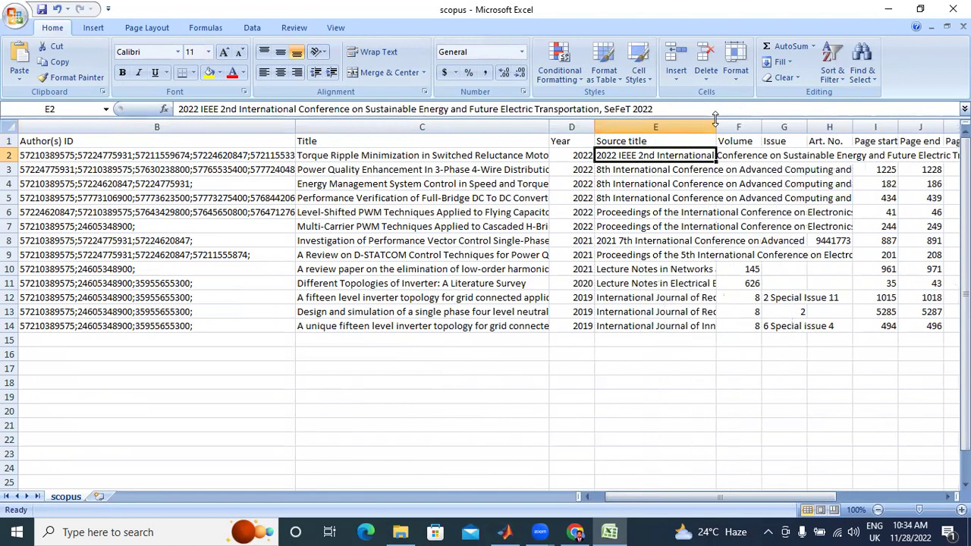
{"action": "left_click_drag", "start_coordinate": [715, 122], "coordinate": [873, 124]}
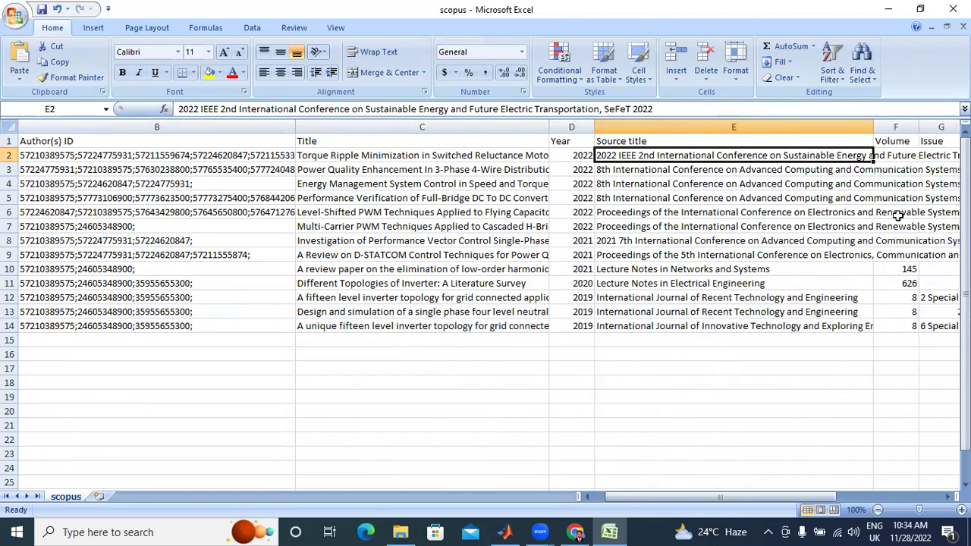
{"action": "left_click", "coordinate": [898, 159]}
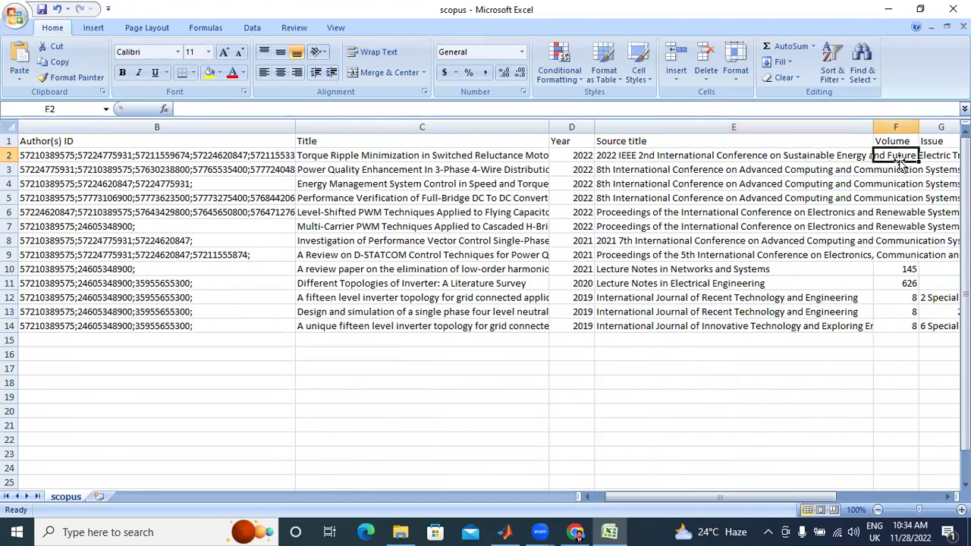
{"action": "left_click_drag", "start_coordinate": [918, 127], "coordinate": [961, 127]}
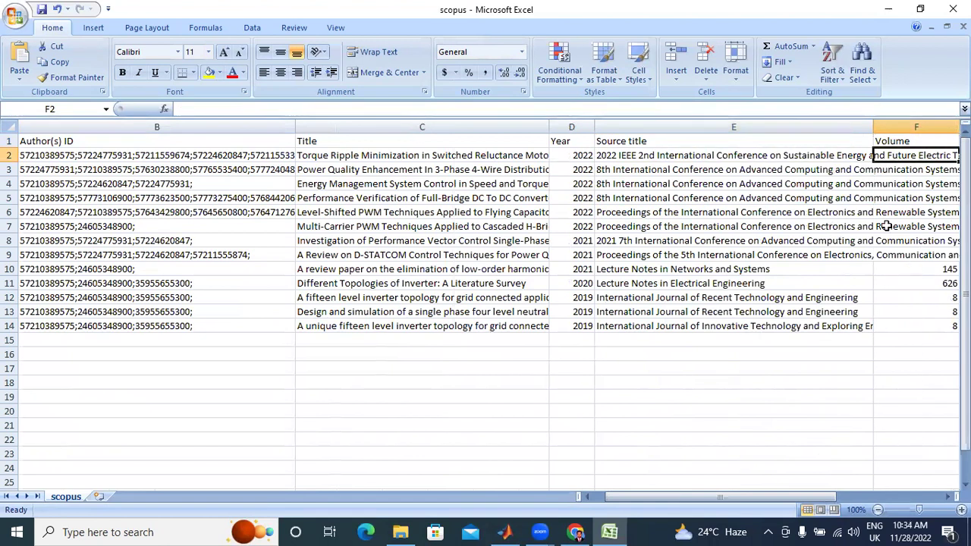
{"action": "left_click_drag", "start_coordinate": [796, 498], "coordinate": [844, 499]}
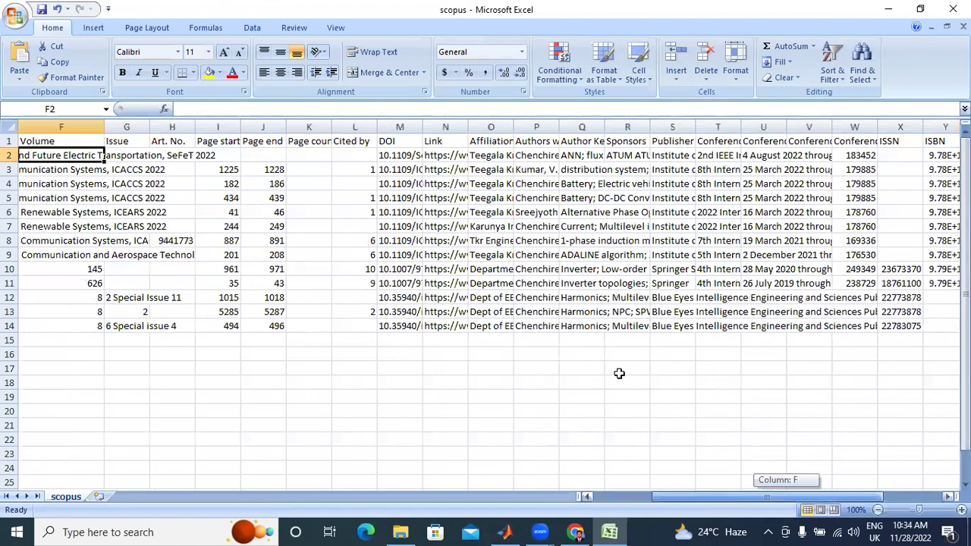
Widen the Art. No., Page start and Page end columns
{"action": "scroll", "coordinate": [144, 182], "scroll_direction": "right", "scroll_amount": 1}
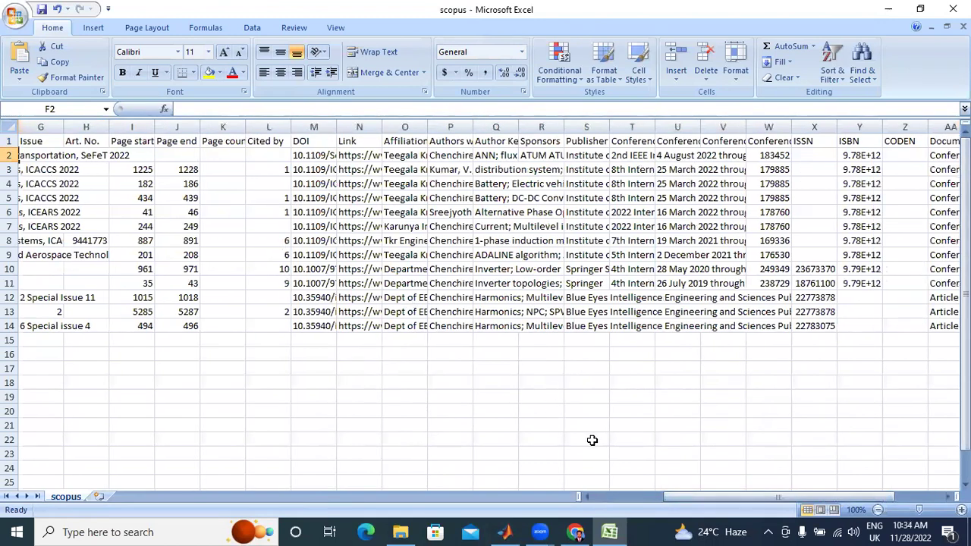
{"action": "left_click", "coordinate": [86, 138]}
{"action": "left_click_drag", "start_coordinate": [103, 121], "coordinate": [253, 127]}
{"action": "left_click", "coordinate": [177, 123]}
{"action": "left_click", "coordinate": [231, 127]}
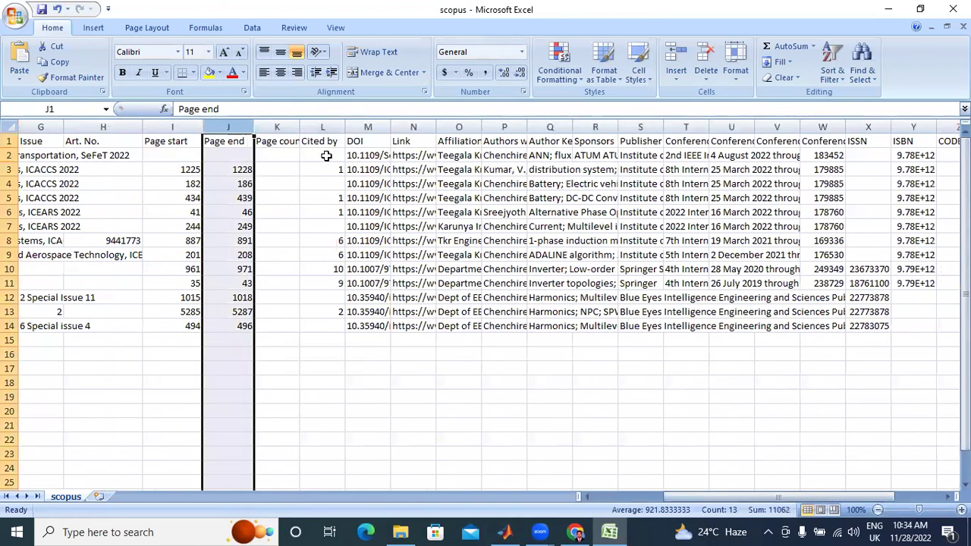
Select the Cited by counts to see their total, then widen the DOI and Link columns
{"action": "left_click_drag", "start_coordinate": [327, 155], "coordinate": [341, 326]}
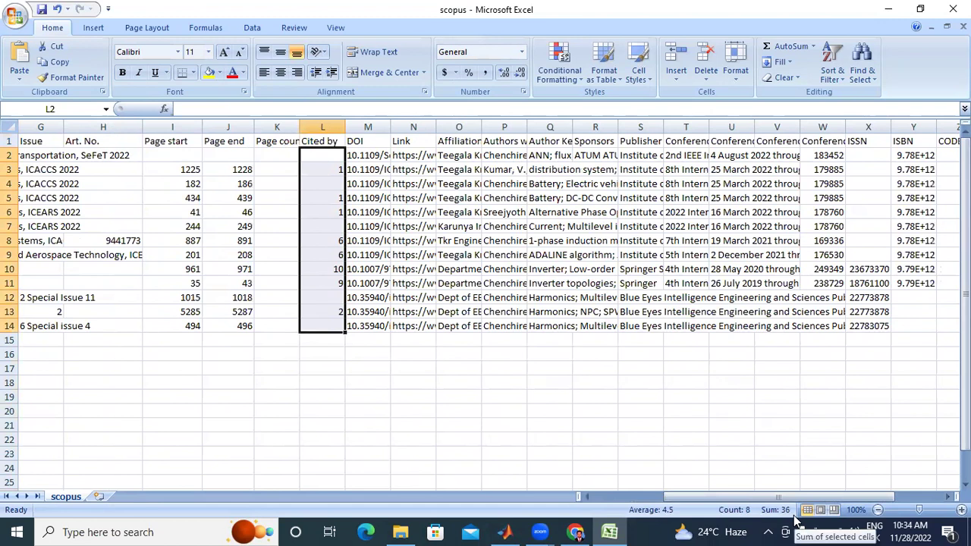
{"action": "left_click", "coordinate": [368, 126]}
{"action": "left_click_drag", "start_coordinate": [389, 127], "coordinate": [516, 125]}
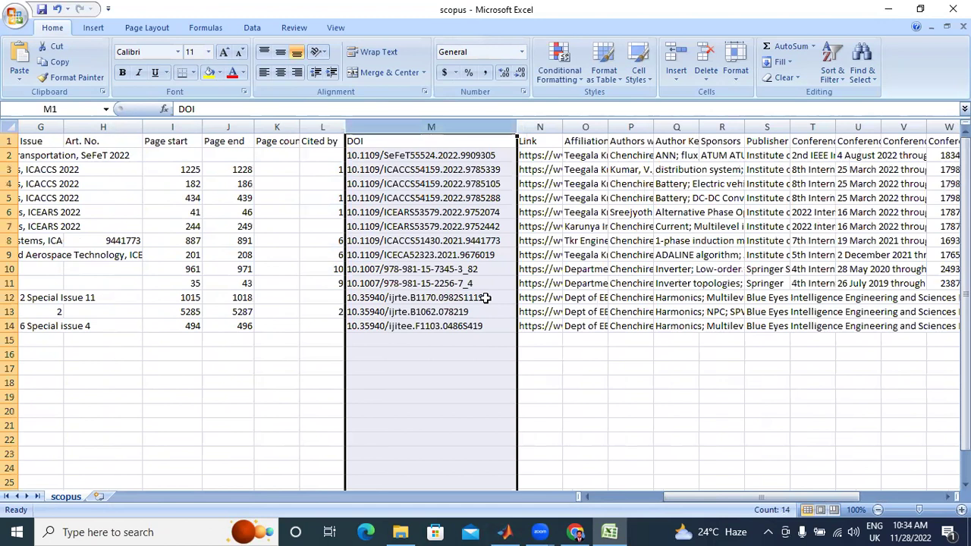
{"action": "left_click", "coordinate": [557, 410]}
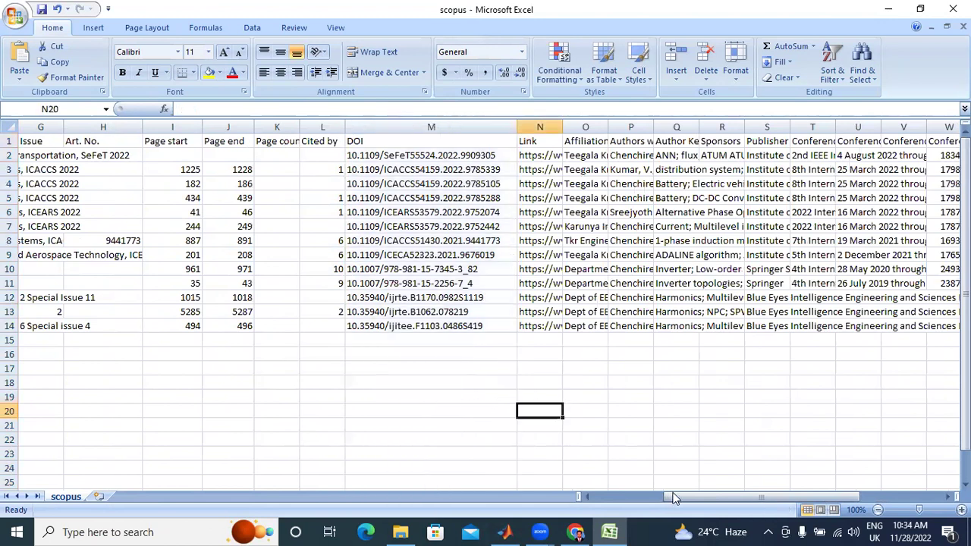
{"action": "left_click_drag", "start_coordinate": [675, 497], "coordinate": [582, 376]}
{"action": "left_click", "coordinate": [311, 127]}
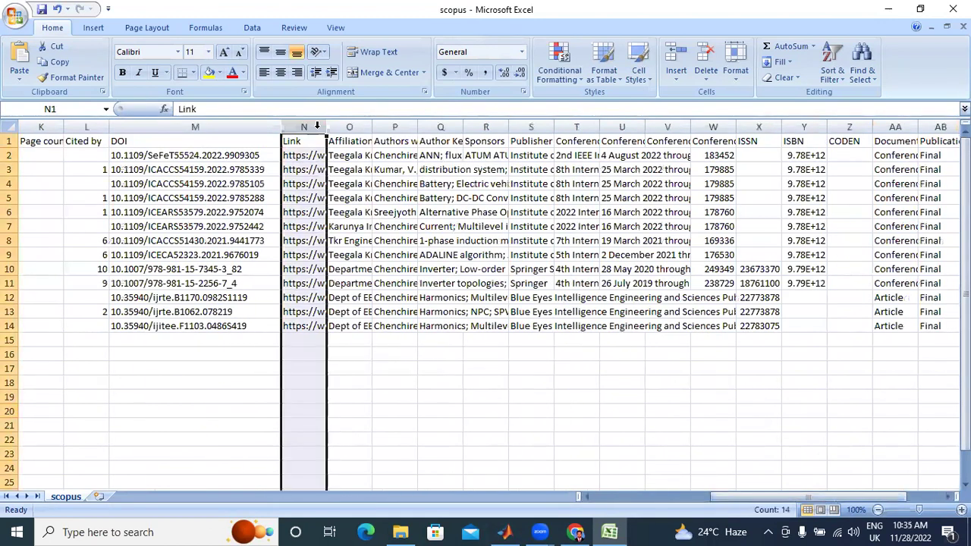
{"action": "left_click_drag", "start_coordinate": [326, 127], "coordinate": [677, 126]}
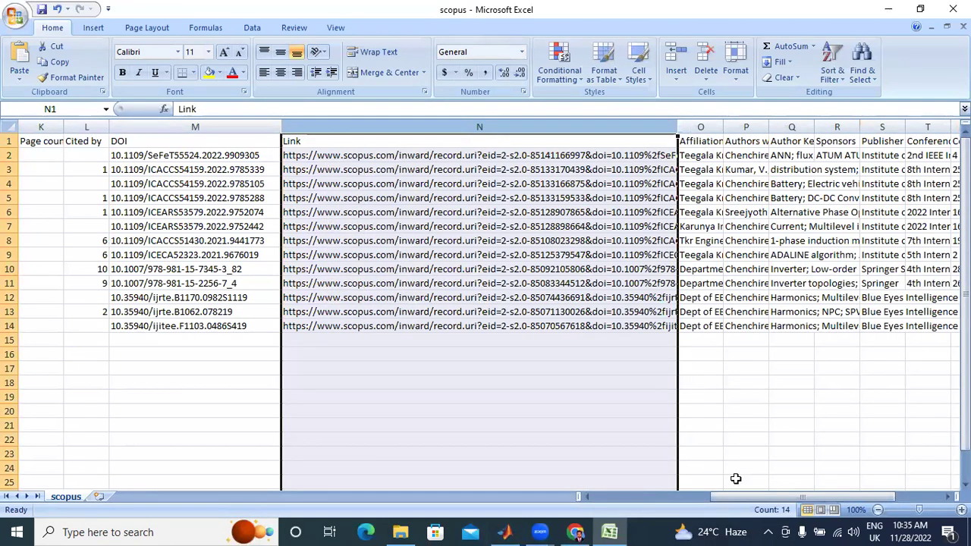
Widen the Affiliations and Author Keywords columns, checking the full affiliation in cell O10
{"action": "left_click", "coordinate": [700, 126]}
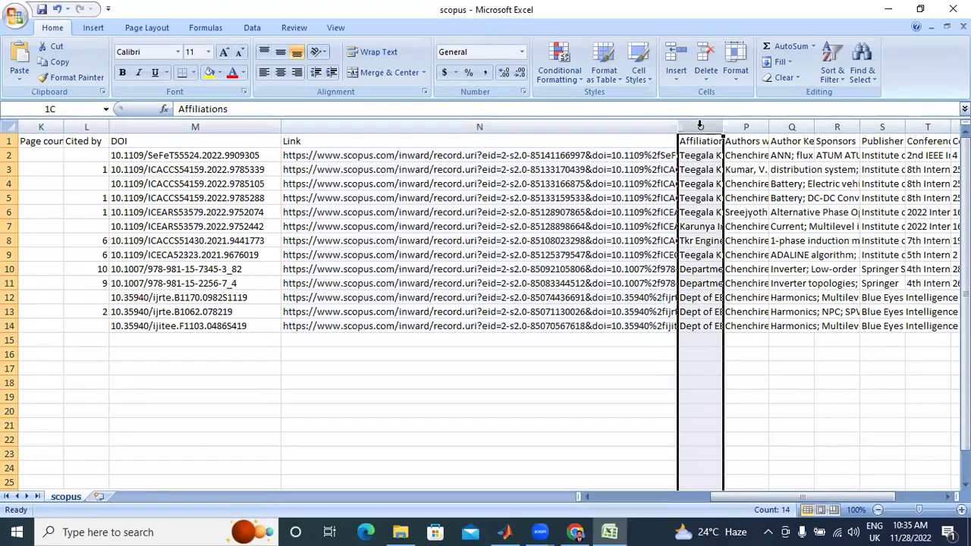
{"action": "left_click_drag", "start_coordinate": [722, 123], "coordinate": [849, 126]}
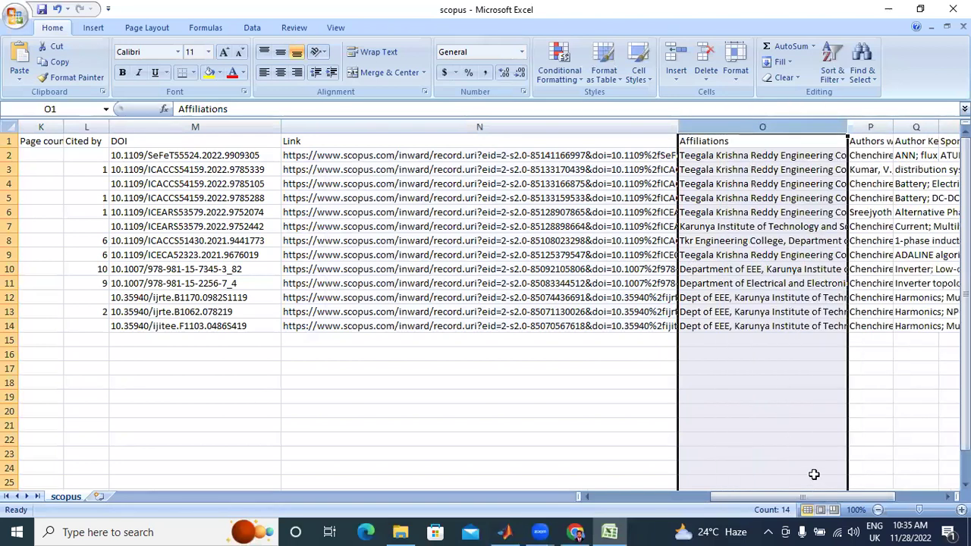
{"action": "left_click_drag", "start_coordinate": [817, 496], "coordinate": [779, 436]}
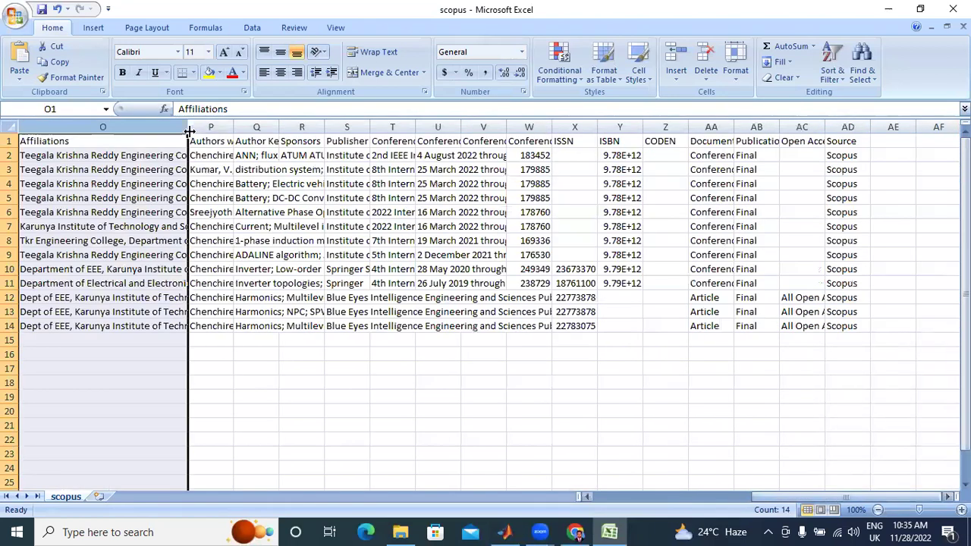
{"action": "left_click_drag", "start_coordinate": [188, 127], "coordinate": [319, 127]}
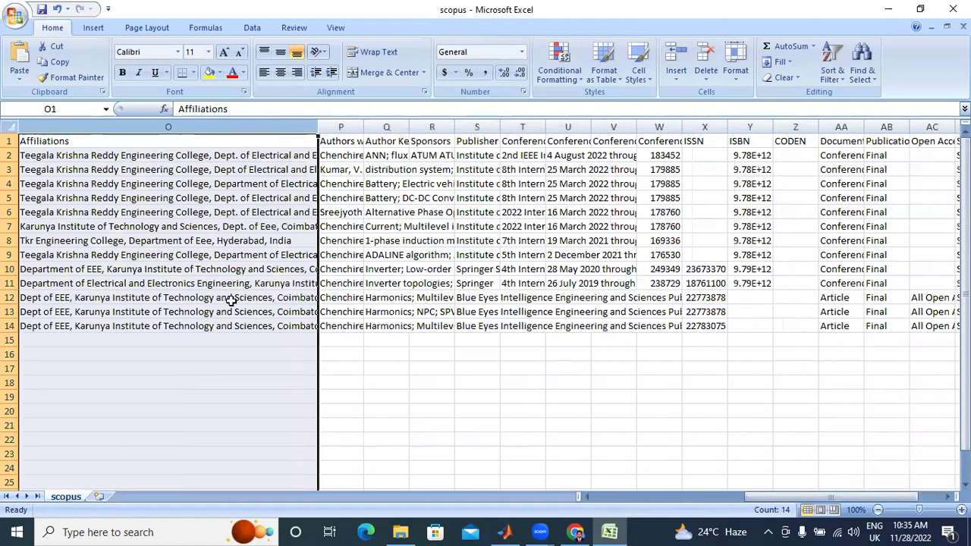
{"action": "left_click", "coordinate": [132, 270]}
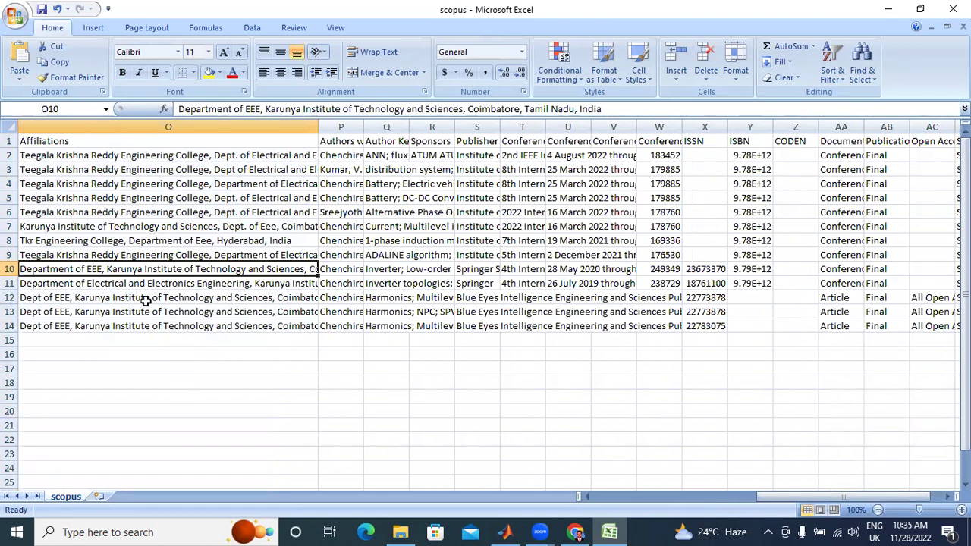
{"action": "left_click_drag", "start_coordinate": [145, 300], "coordinate": [144, 327]}
{"action": "left_click", "coordinate": [142, 268]}
{"action": "left_click", "coordinate": [389, 127]}
{"action": "left_click_drag", "start_coordinate": [409, 126], "coordinate": [747, 126]}
Widen the Author Keywords and Sponsors columns until full keywords and sponsor names show
{"action": "left_click", "coordinate": [624, 129]}
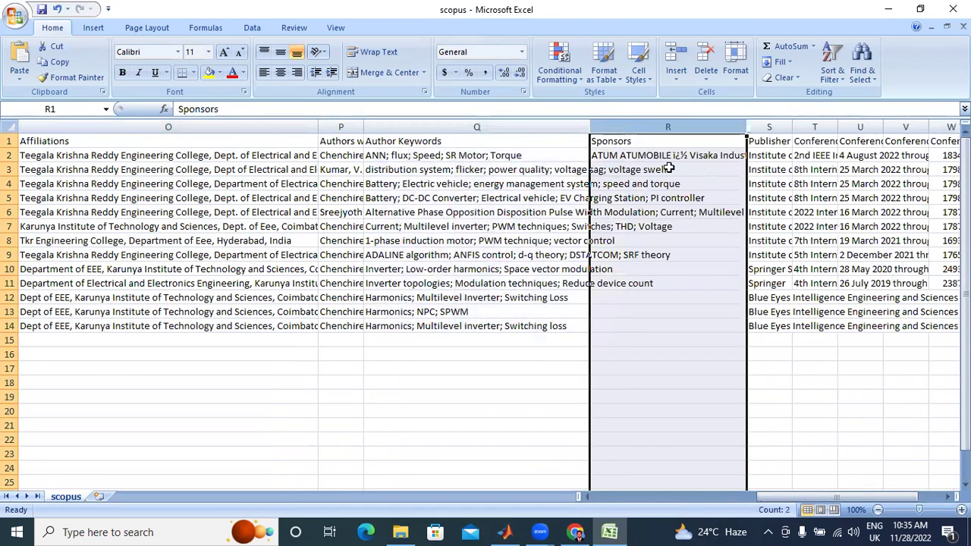
{"action": "left_click_drag", "start_coordinate": [590, 127], "coordinate": [766, 126]}
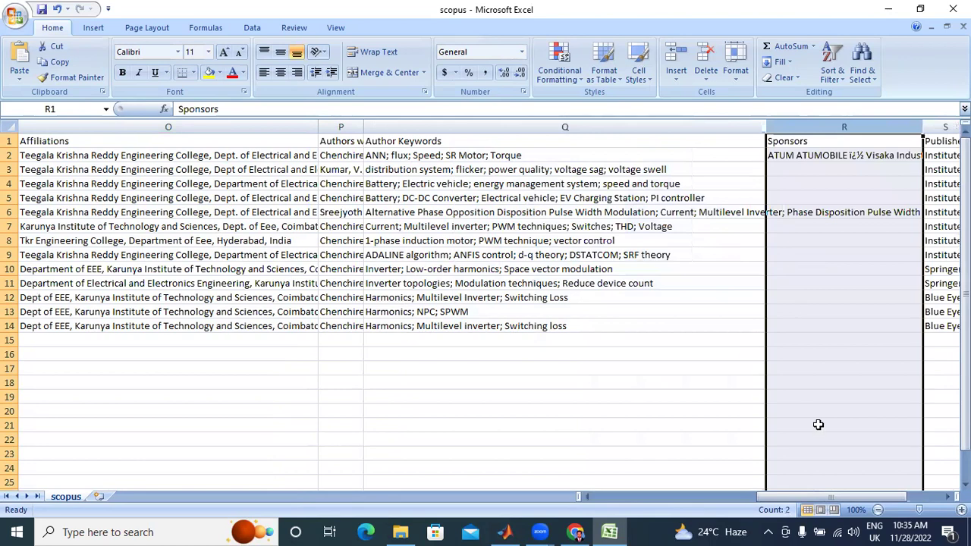
{"action": "left_click_drag", "start_coordinate": [796, 489], "coordinate": [597, 299]}
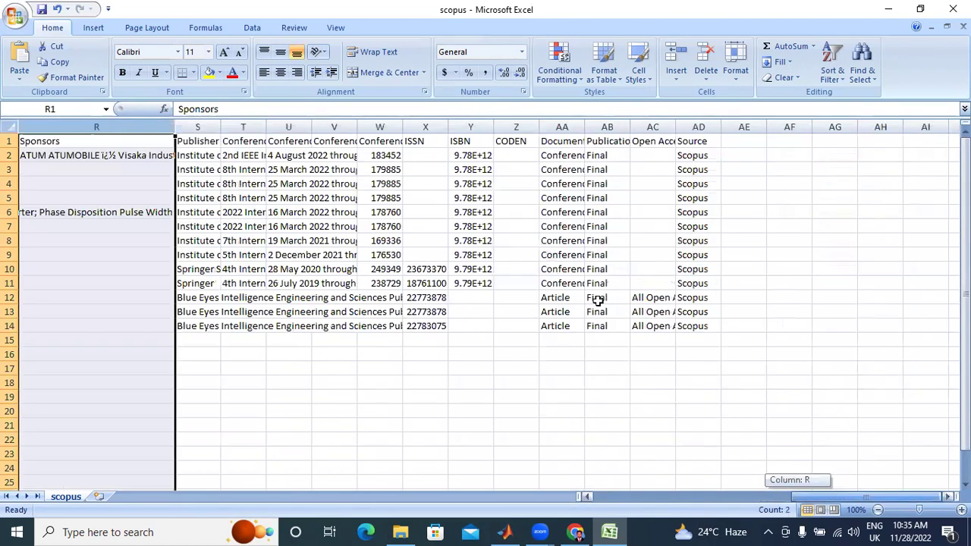
{"action": "left_click_drag", "start_coordinate": [175, 127], "coordinate": [225, 127]}
{"action": "left_click", "coordinate": [286, 124]}
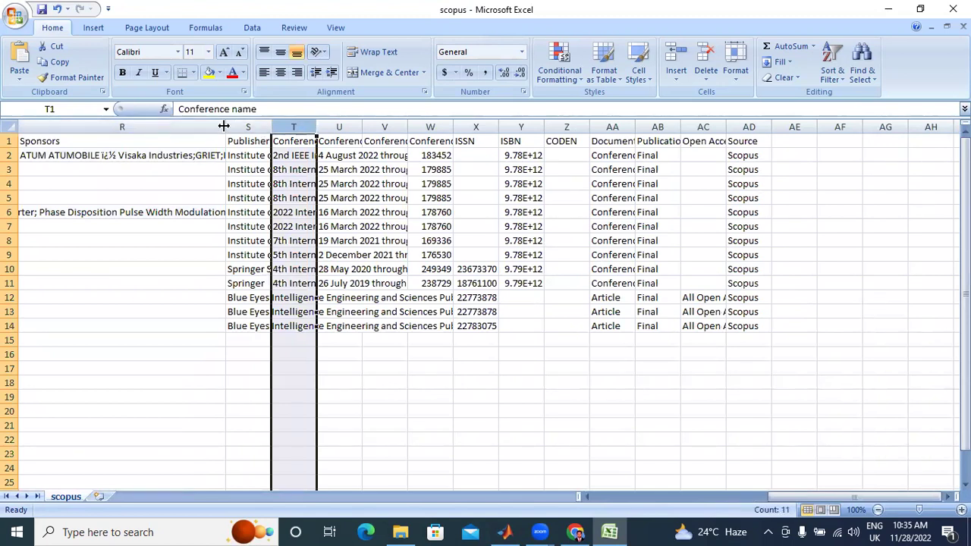
{"action": "left_click_drag", "start_coordinate": [225, 126], "coordinate": [549, 127]}
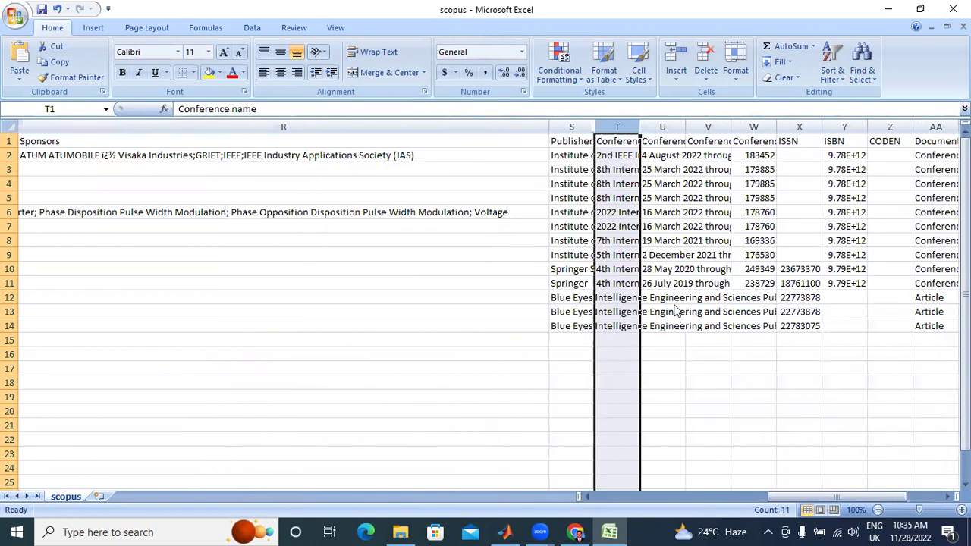
Read the first record's full Sponsors entry, then move to its Publisher cell
{"action": "left_click_drag", "start_coordinate": [809, 497], "coordinate": [653, 387]}
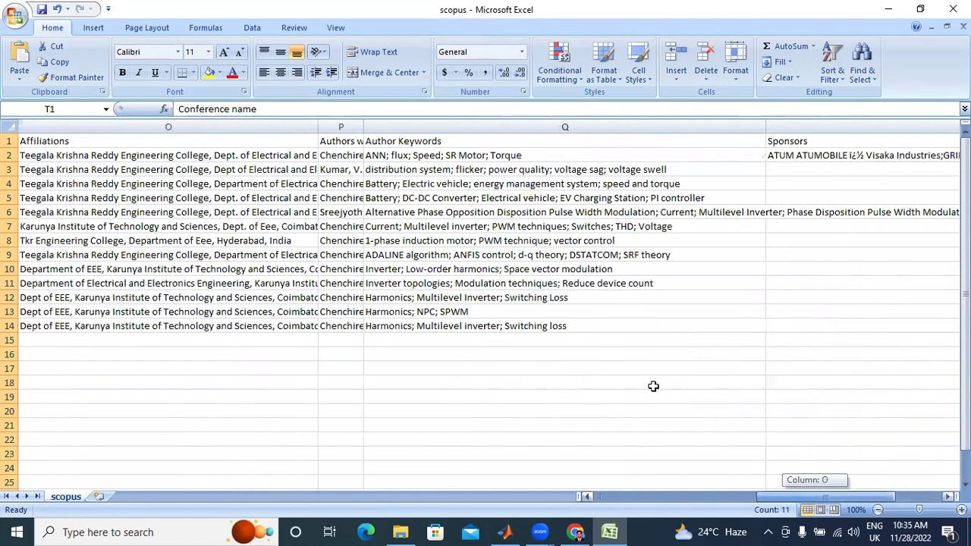
{"action": "left_click", "coordinate": [789, 141]}
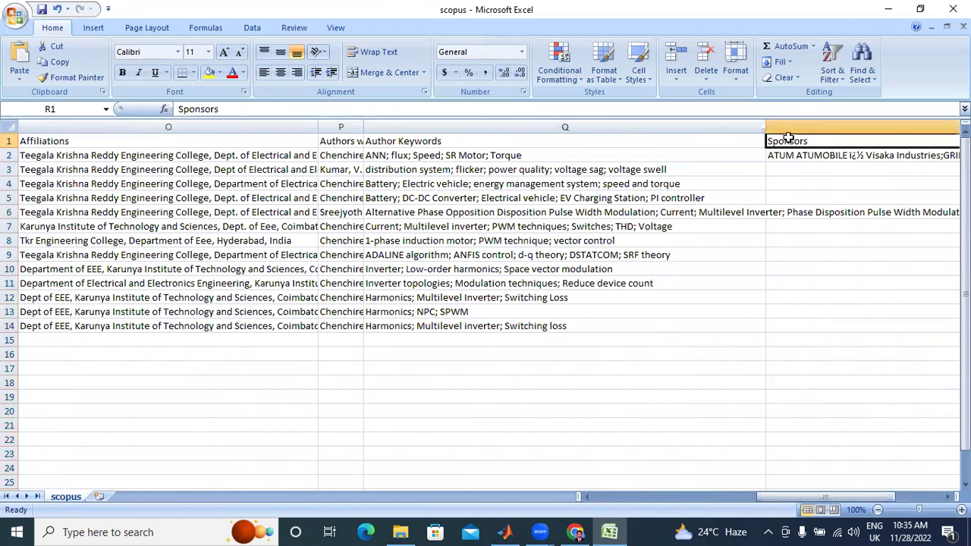
{"action": "left_click", "coordinate": [809, 156]}
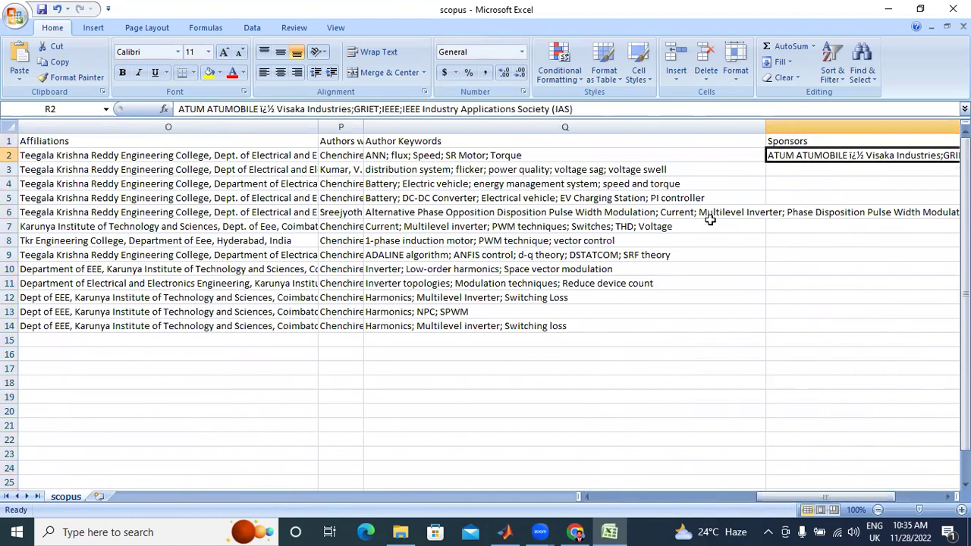
{"action": "key", "text": "Right"}
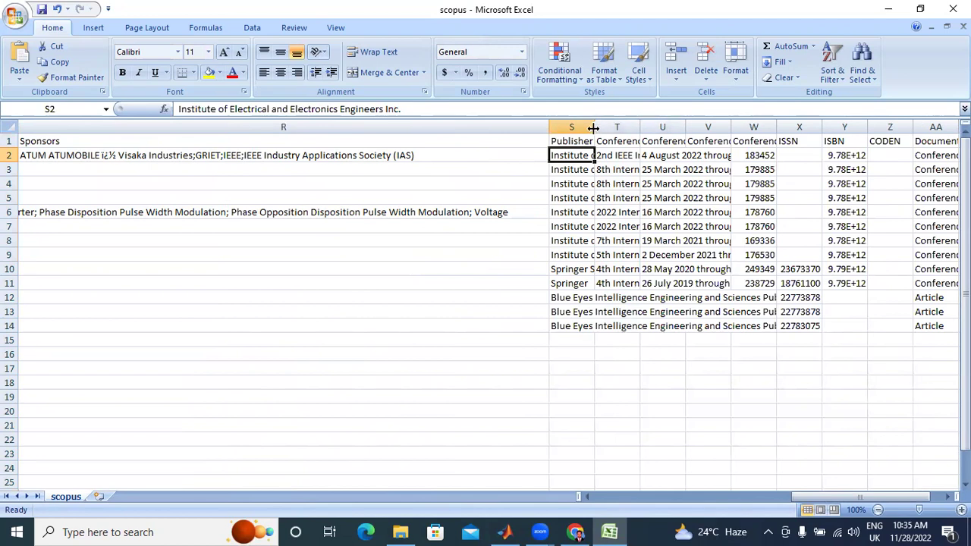
Widen the Publisher and Conference name columns to fit their entries
{"action": "left_click_drag", "start_coordinate": [594, 126], "coordinate": [754, 137]}
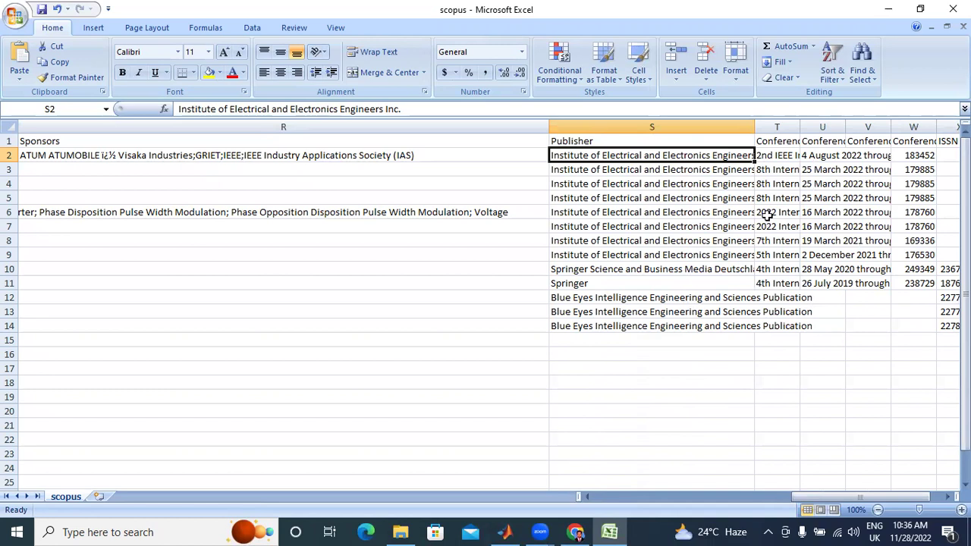
{"action": "left_click", "coordinate": [779, 126]}
{"action": "left_click_drag", "start_coordinate": [800, 126], "coordinate": [875, 126]}
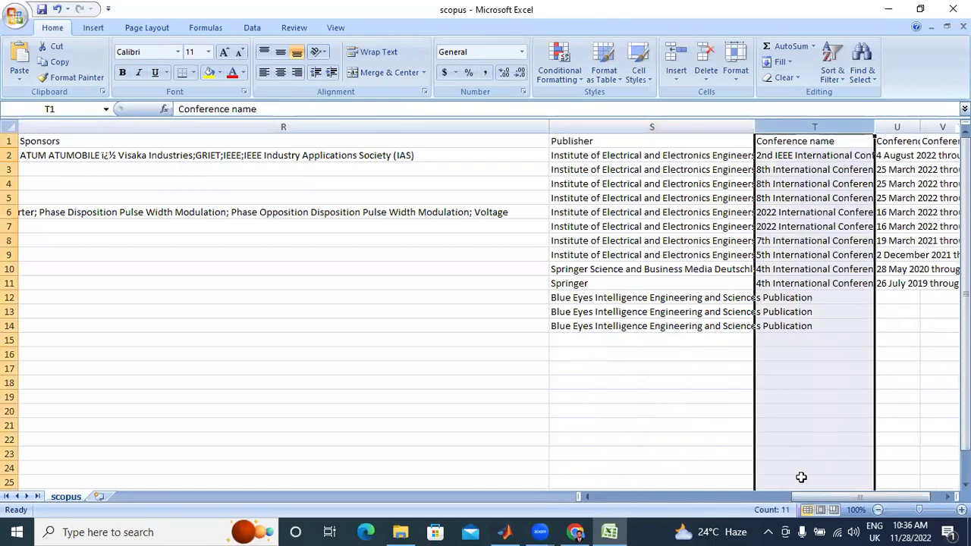
{"action": "left_click_drag", "start_coordinate": [806, 495], "coordinate": [655, 309]}
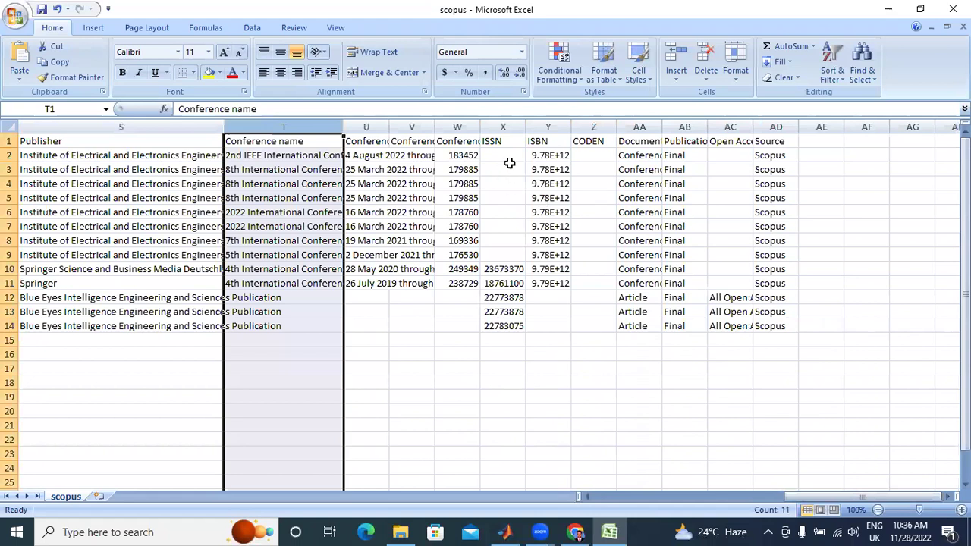
Widen the ISBN, Conference code and Conference date columns, then return to Scopus in Chrome
{"action": "left_click", "coordinate": [547, 127]}
{"action": "left_click_drag", "start_coordinate": [570, 127], "coordinate": [698, 127]}
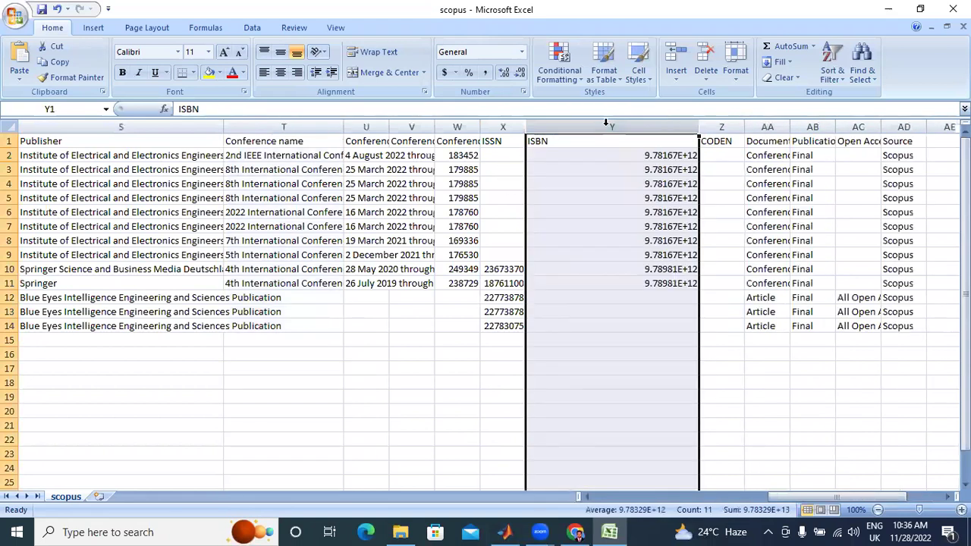
{"action": "left_click_drag", "start_coordinate": [480, 126], "coordinate": [594, 126]}
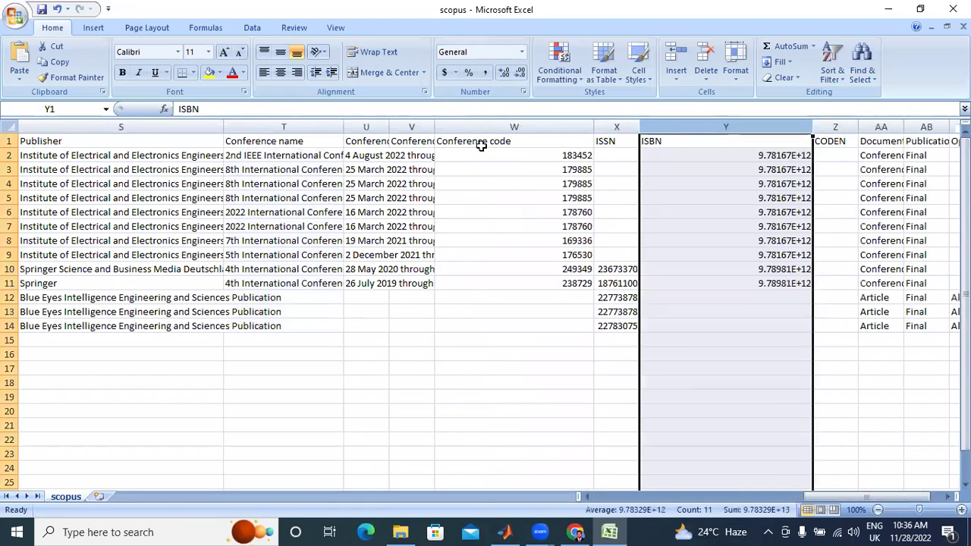
{"action": "left_click_drag", "start_coordinate": [387, 127], "coordinate": [539, 126]}
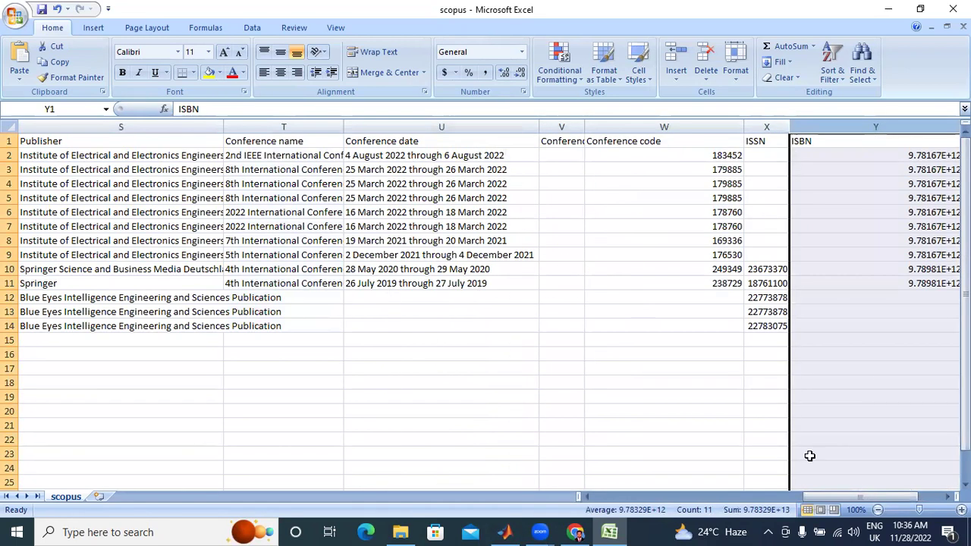
{"action": "left_click_drag", "start_coordinate": [811, 497], "coordinate": [940, 492]}
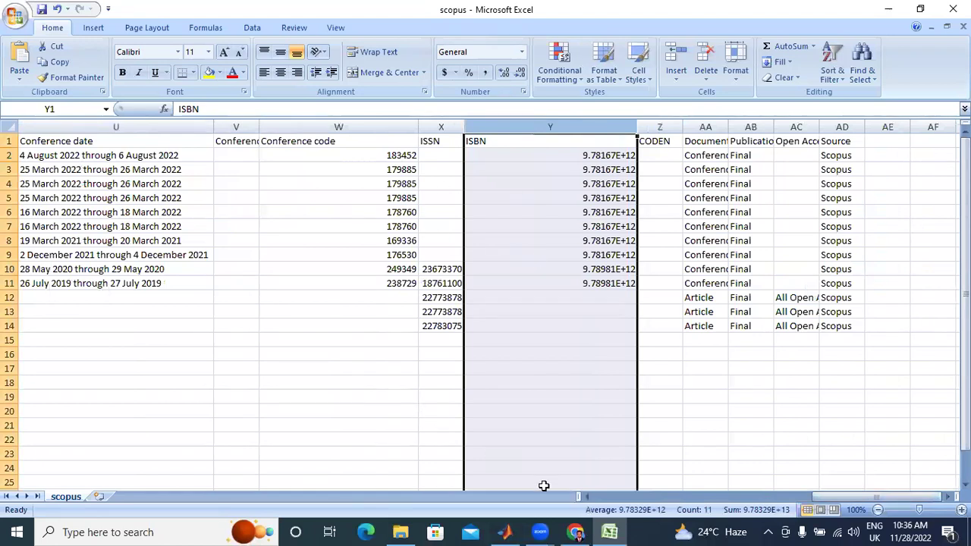
{"action": "left_click", "coordinate": [574, 531]}
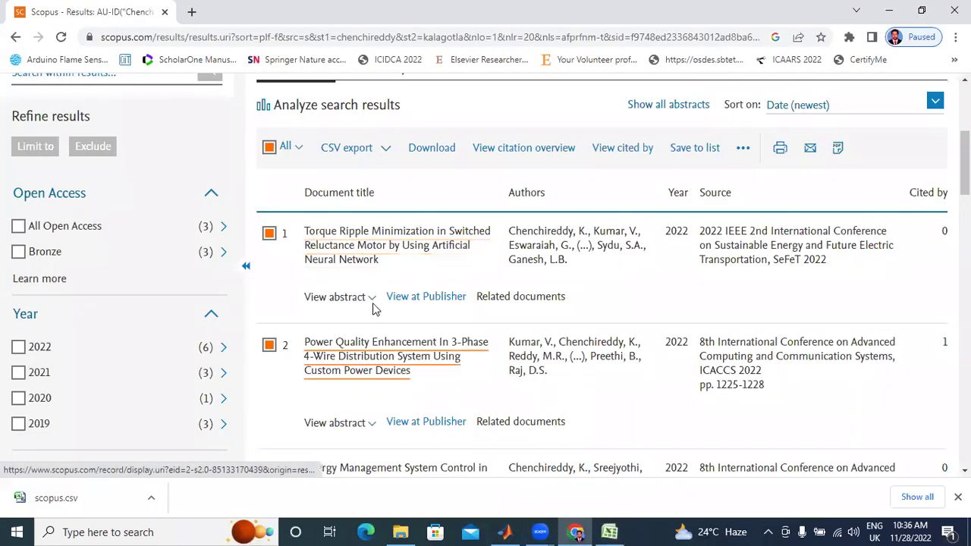
Export the 13 selected documents to Mendeley
{"action": "left_click", "coordinate": [384, 150]}
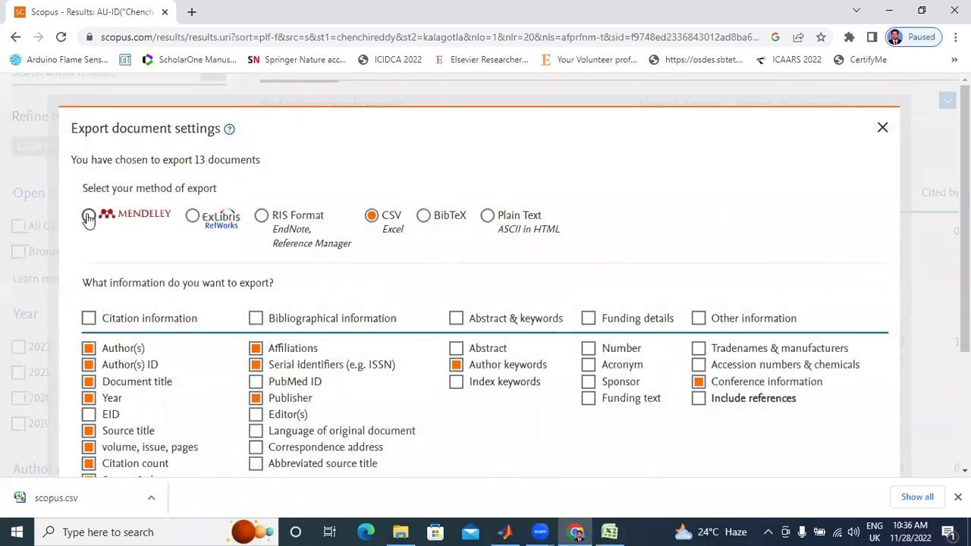
{"action": "left_click", "coordinate": [88, 217]}
{"action": "scroll", "coordinate": [250, 266], "scroll_direction": "down", "scroll_amount": 3}
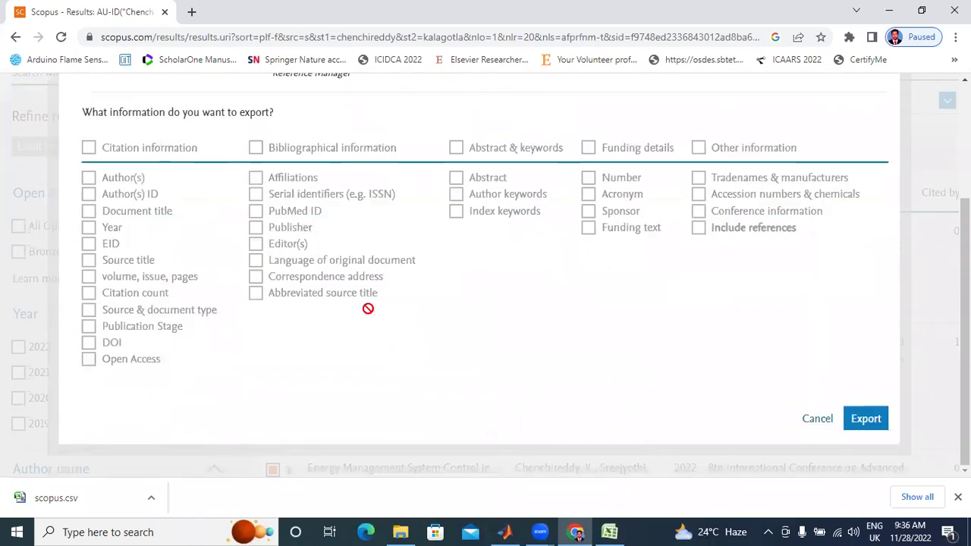
{"action": "left_click", "coordinate": [857, 427]}
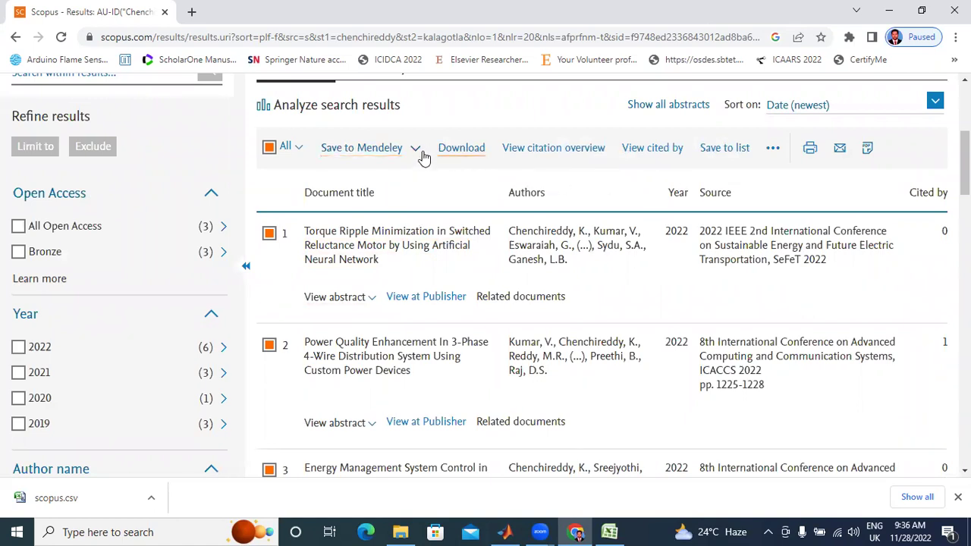
Preview the BibTeX and Plain Text export formats, then close the export dialog without exporting
{"action": "left_click", "coordinate": [416, 150]}
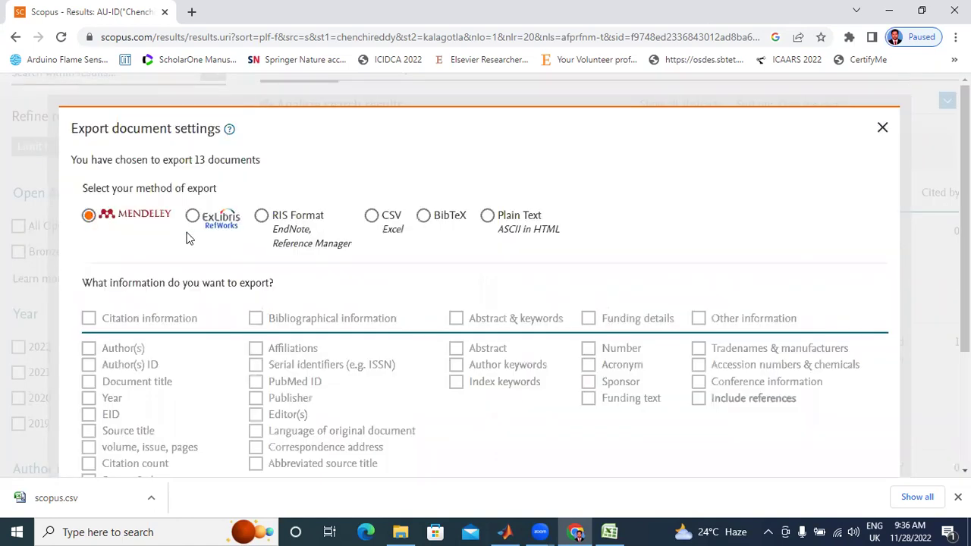
{"action": "left_click", "coordinate": [423, 216]}
{"action": "scroll", "coordinate": [488, 250], "scroll_direction": "down", "scroll_amount": 3}
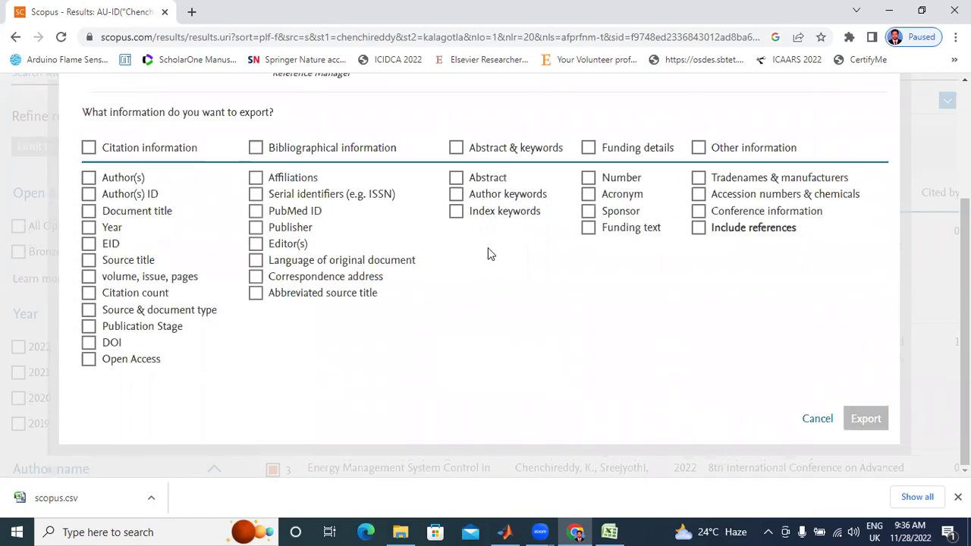
{"action": "scroll", "coordinate": [678, 192], "scroll_direction": "up", "scroll_amount": 3}
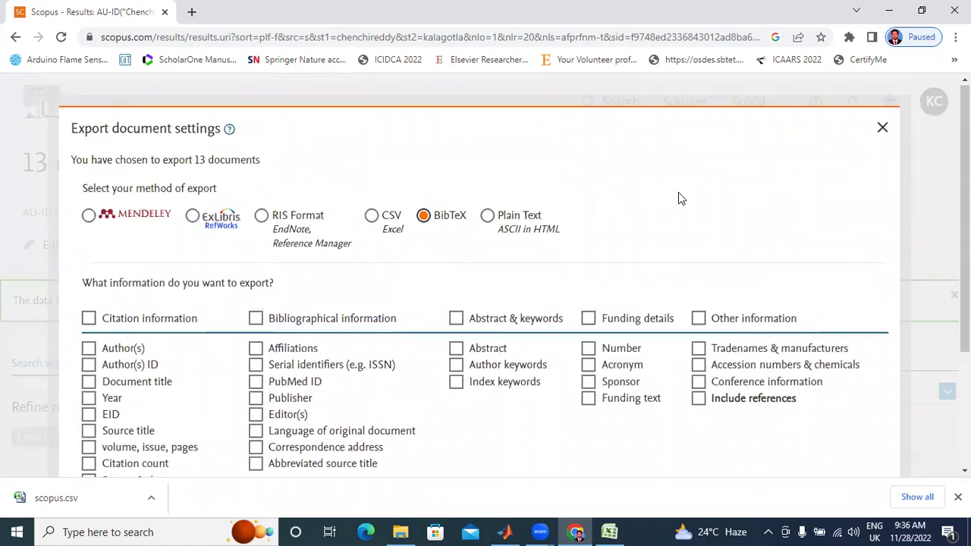
{"action": "left_click", "coordinate": [488, 216]}
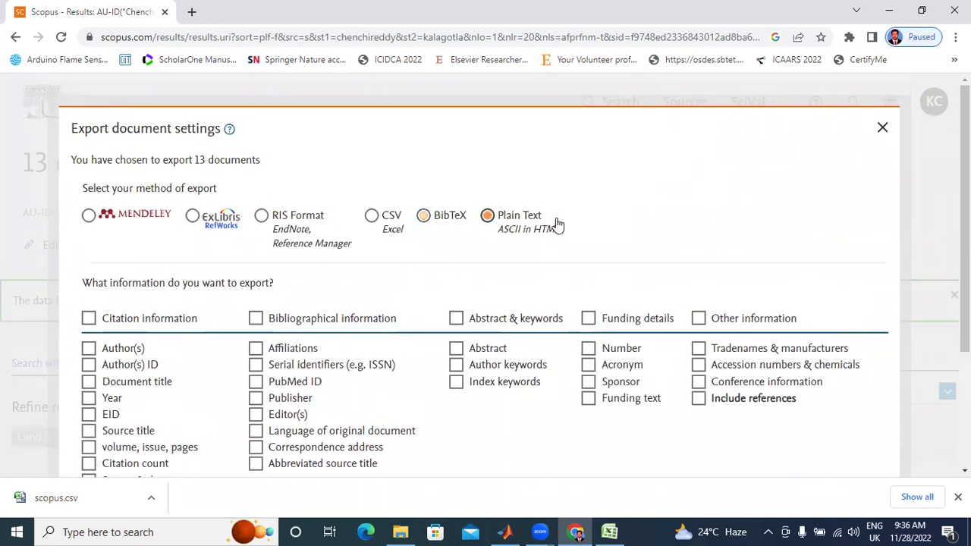
{"action": "left_click", "coordinate": [881, 128]}
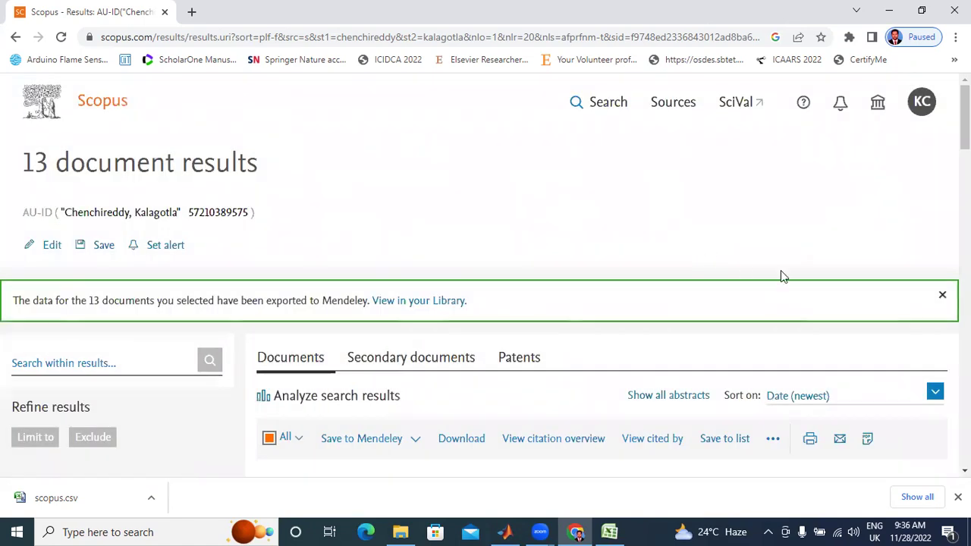
Show the downloaded scopus.csv in its Downloads folder from Chrome's download bar
{"action": "scroll", "coordinate": [780, 272], "scroll_direction": "down", "scroll_amount": 5}
{"action": "scroll", "coordinate": [339, 273], "scroll_direction": "down", "scroll_amount": 6}
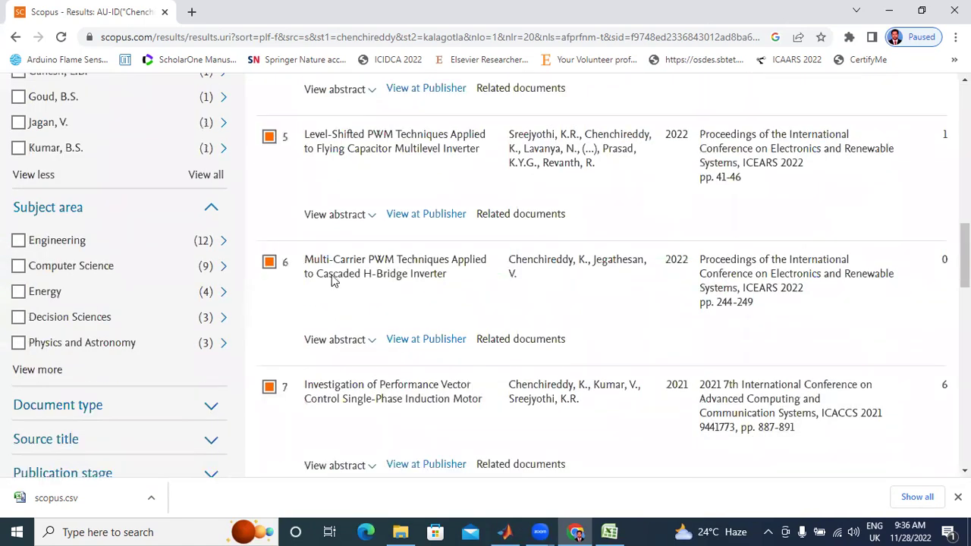
{"action": "scroll", "coordinate": [339, 274], "scroll_direction": "down", "scroll_amount": 5}
{"action": "scroll", "coordinate": [338, 277], "scroll_direction": "down", "scroll_amount": 6}
{"action": "scroll", "coordinate": [317, 275], "scroll_direction": "up", "scroll_amount": 10}
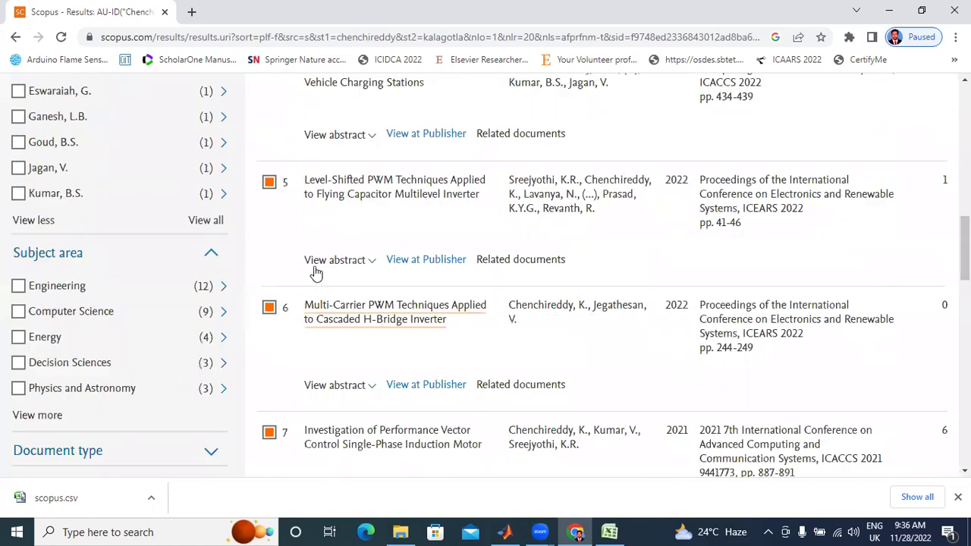
{"action": "scroll", "coordinate": [311, 272], "scroll_direction": "up", "scroll_amount": 10}
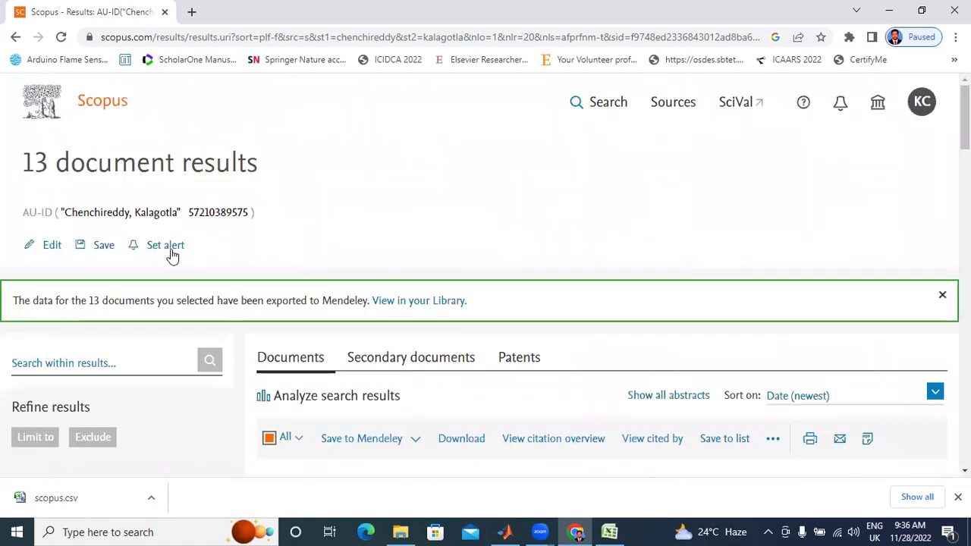
{"action": "left_click", "coordinate": [154, 503]}
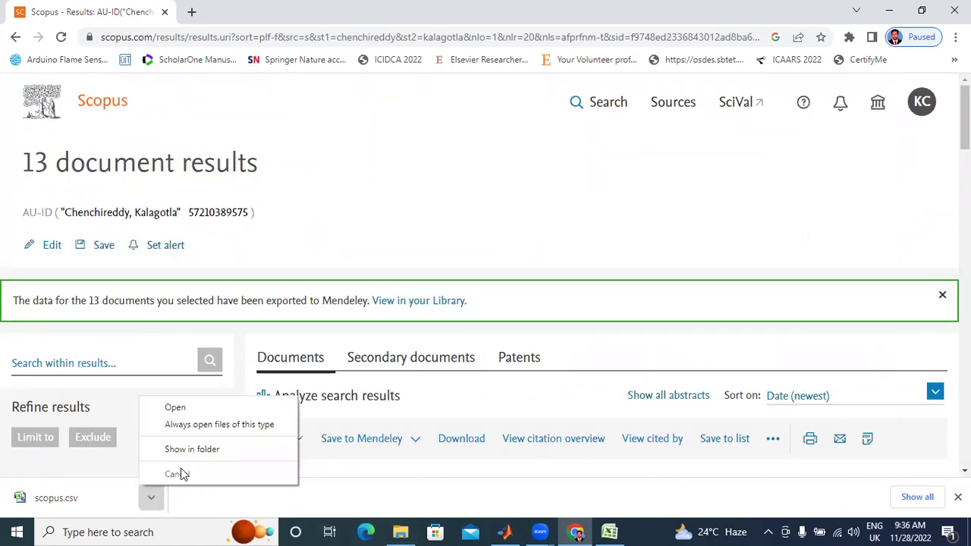
{"action": "left_click", "coordinate": [190, 455]}
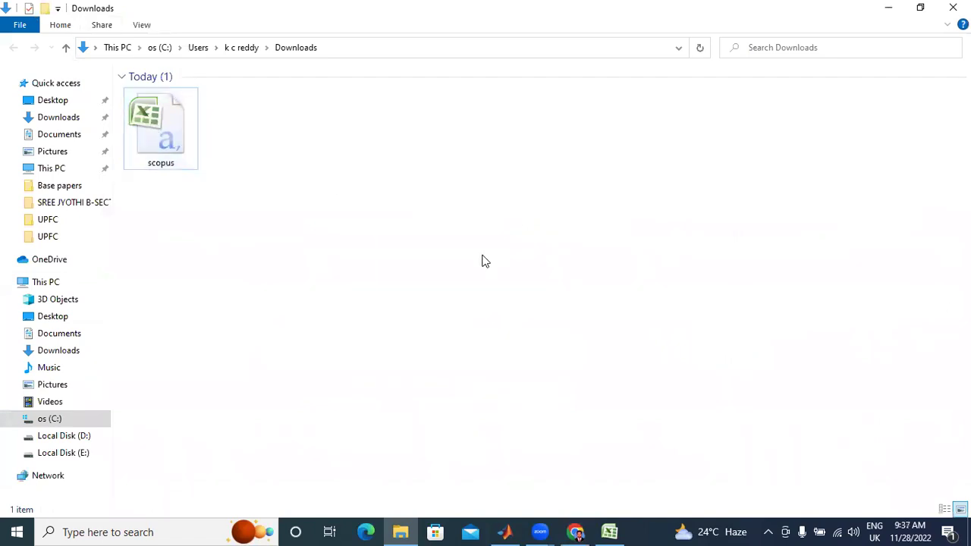